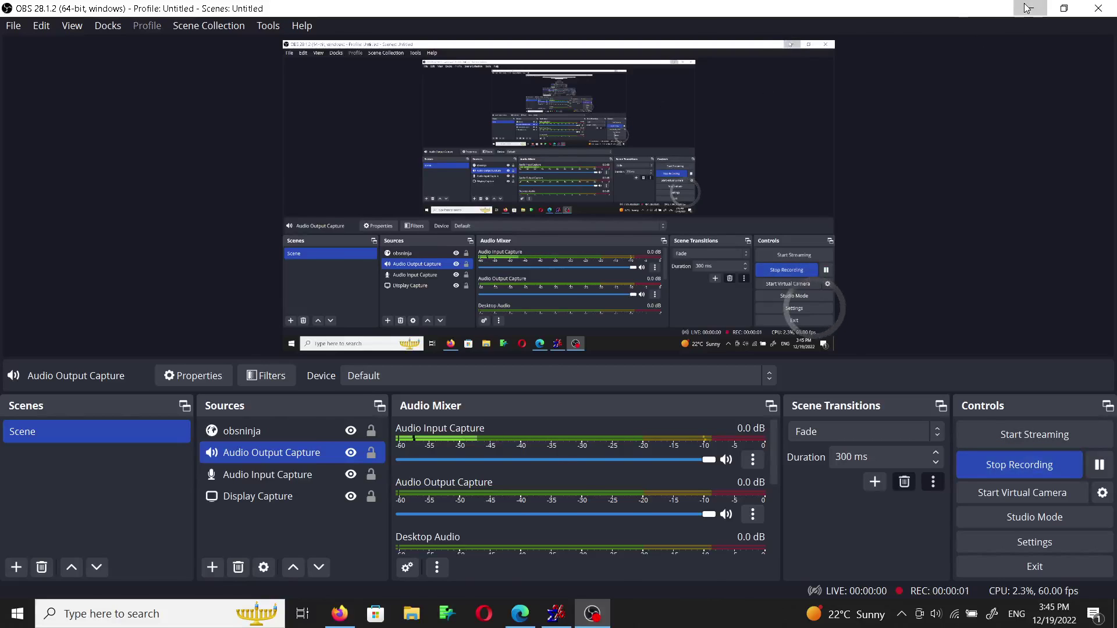
# Minimize the OBS window and bring SEER*Stat's case listing session to the front
pyautogui.click(1028, 8)
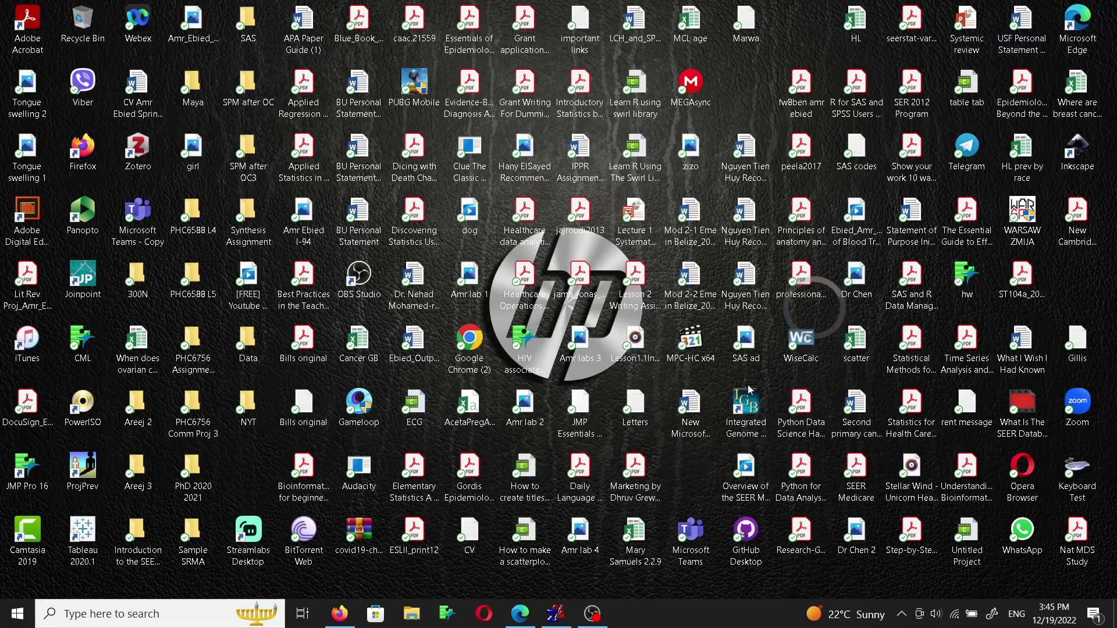
pyautogui.click(555, 614)
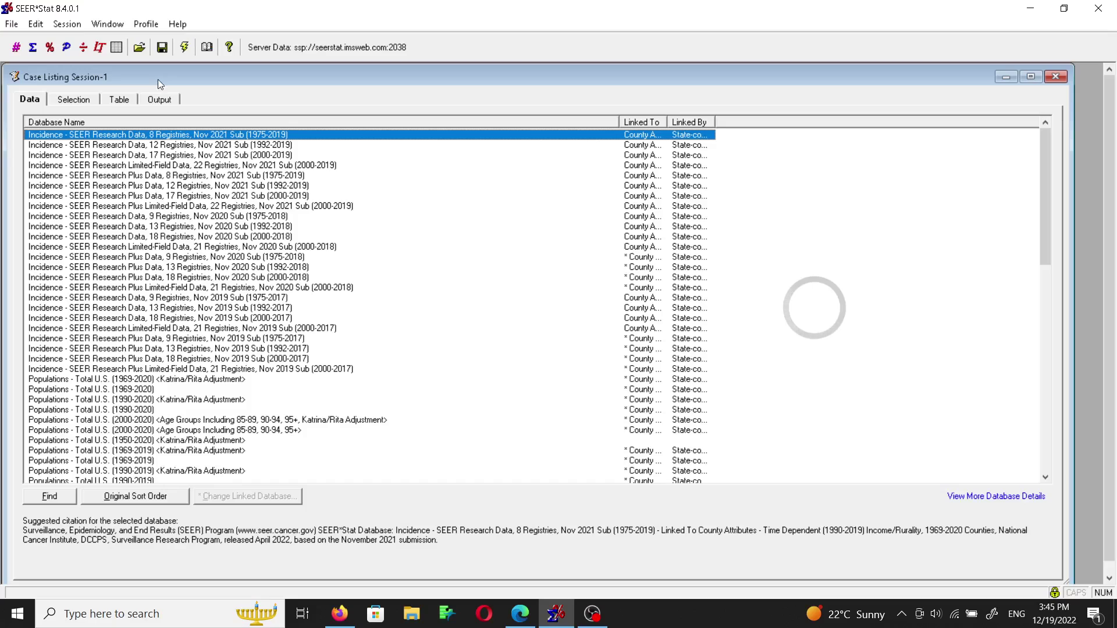
# Start a new case listing on Incidence - SEER Research Plus 8 Registries, Nov 2021 Sub, and go to Selection
pyautogui.click(117, 48)
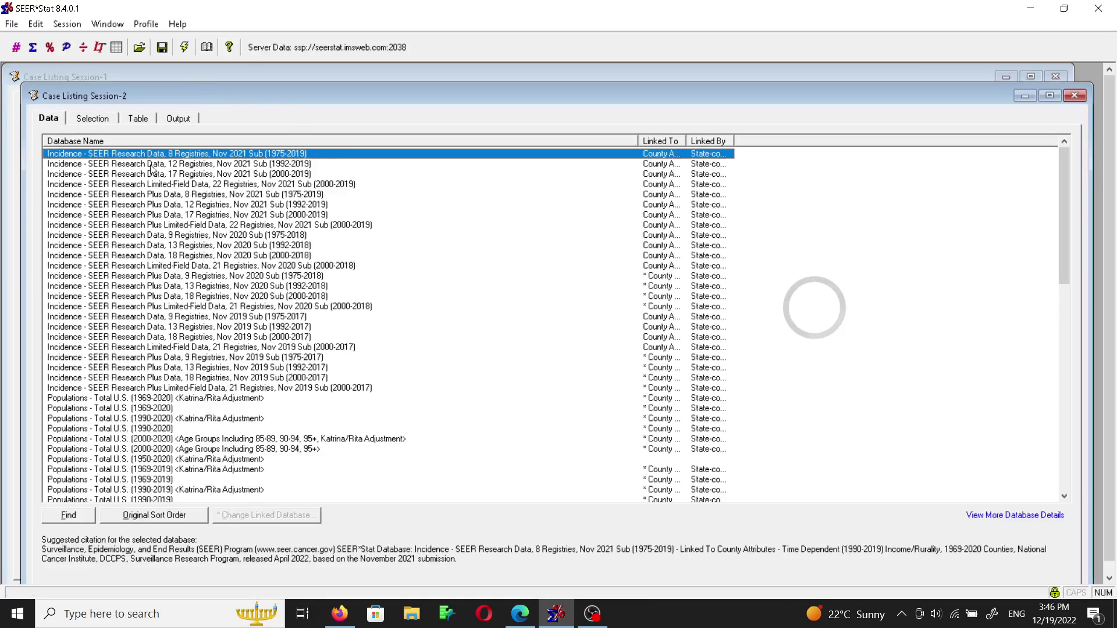
pyautogui.moveTo(134, 96); pyautogui.dragTo(132, 75)
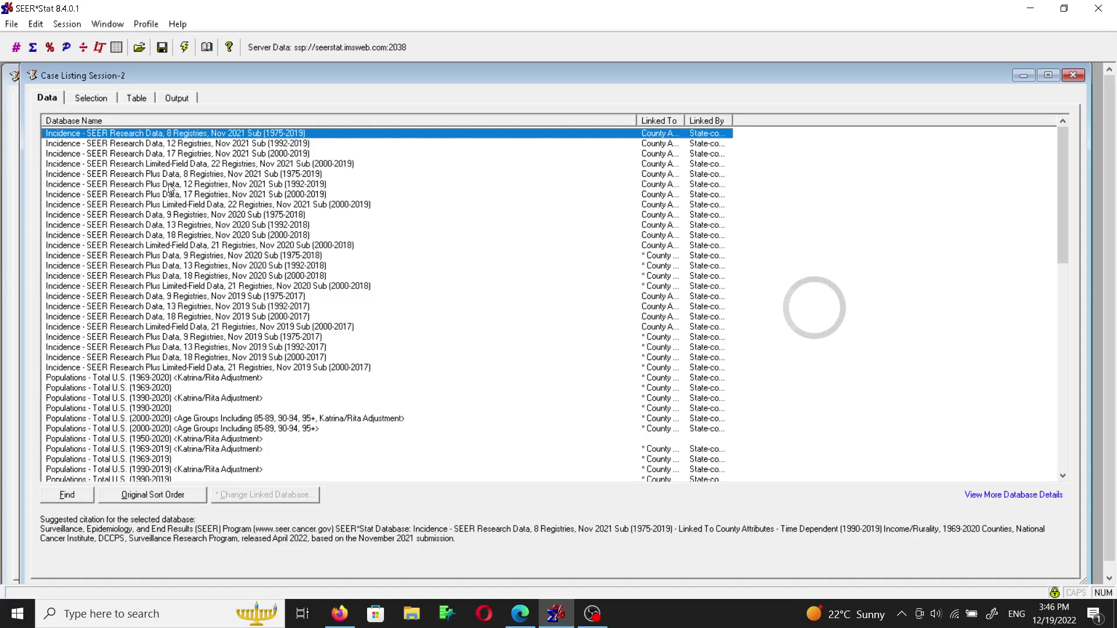
pyautogui.click(137, 175)
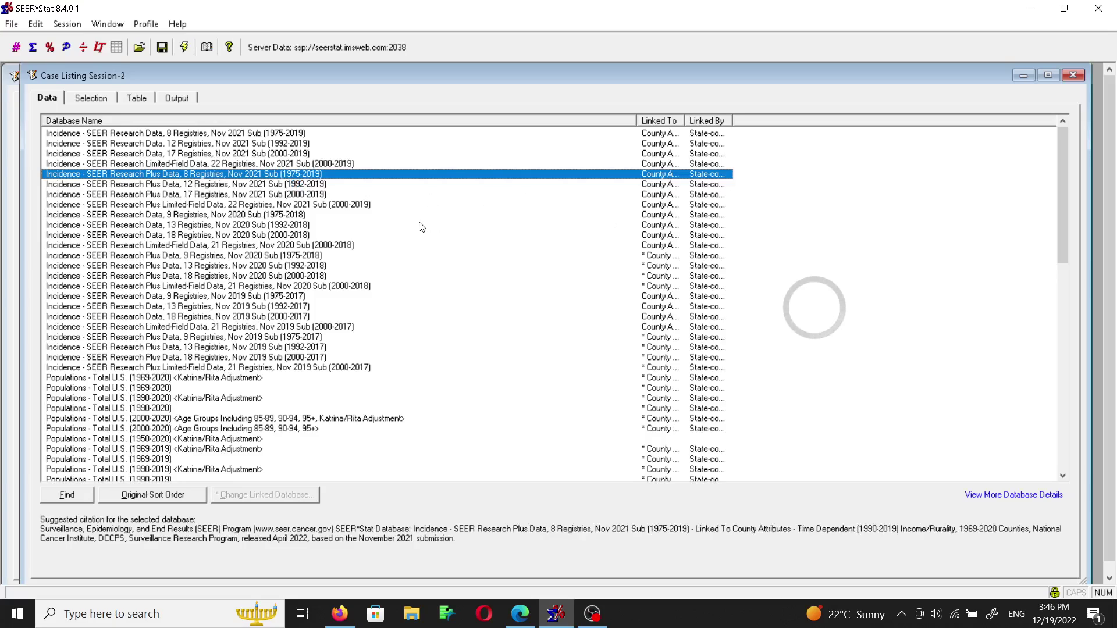
pyautogui.click(102, 99)
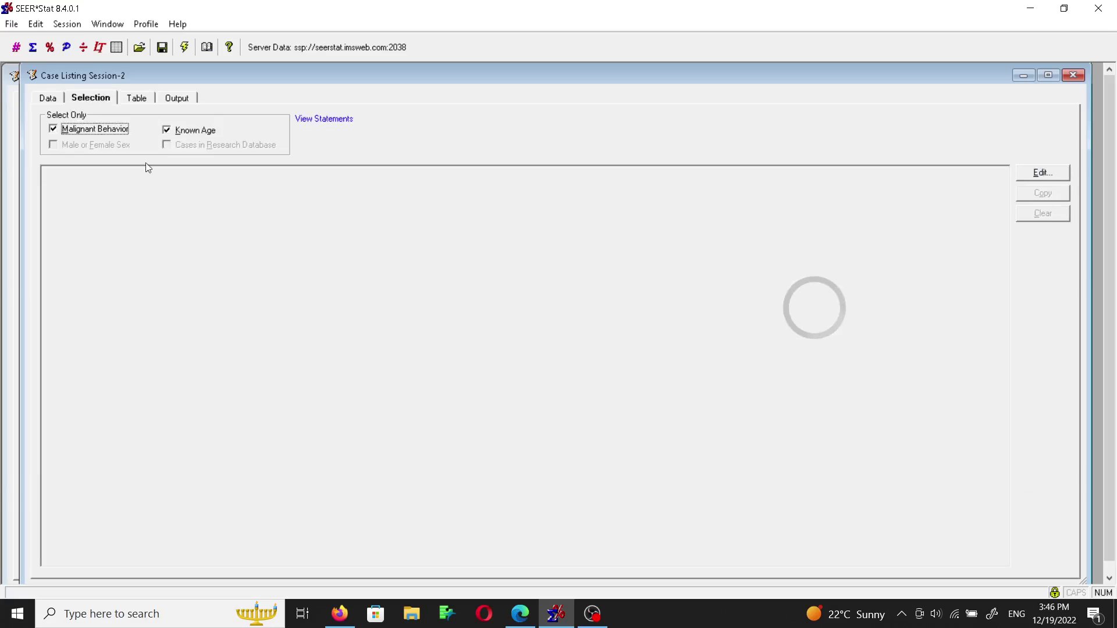
# Restrict cases to Site recode ICD-O-3/WHO 2008 = Lip, then reopen the case selection editor
pyautogui.click(1037, 175)
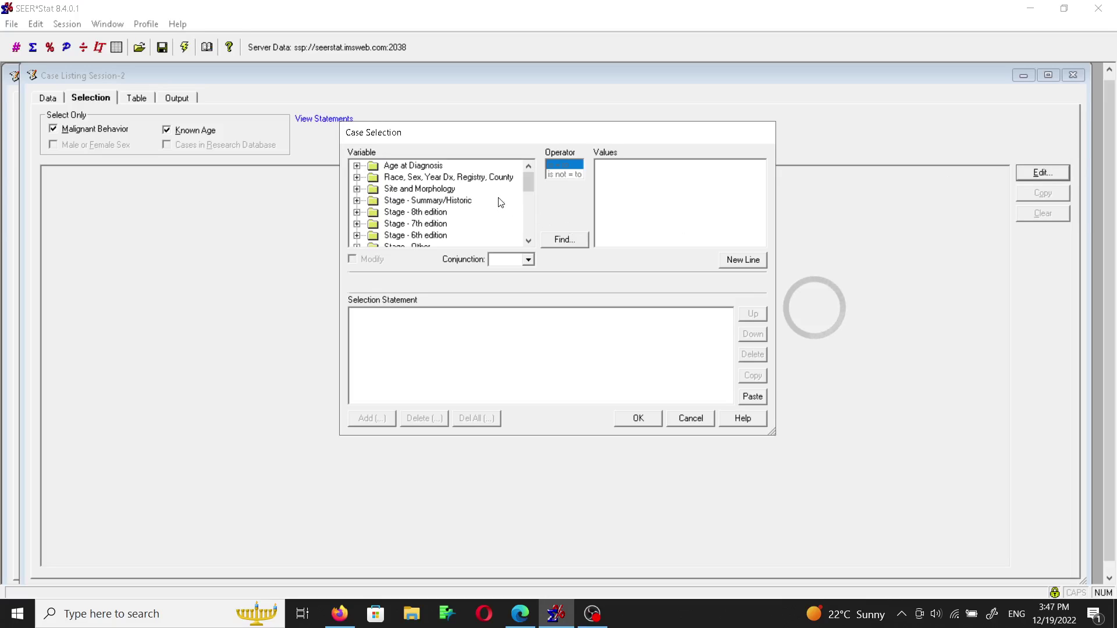
pyautogui.click(357, 190)
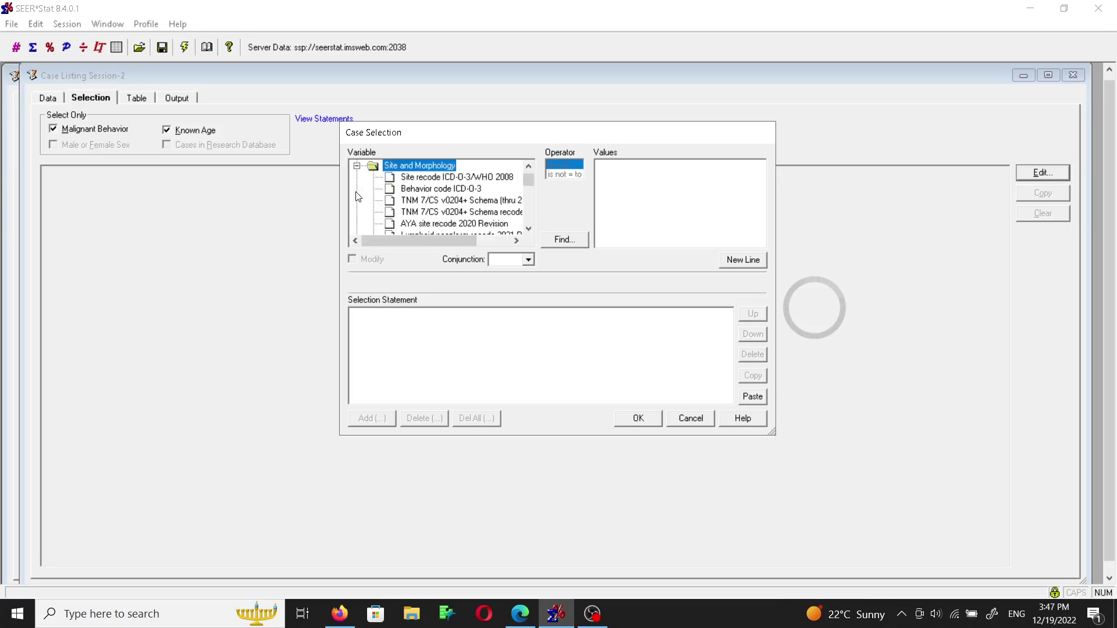
pyautogui.click(448, 178)
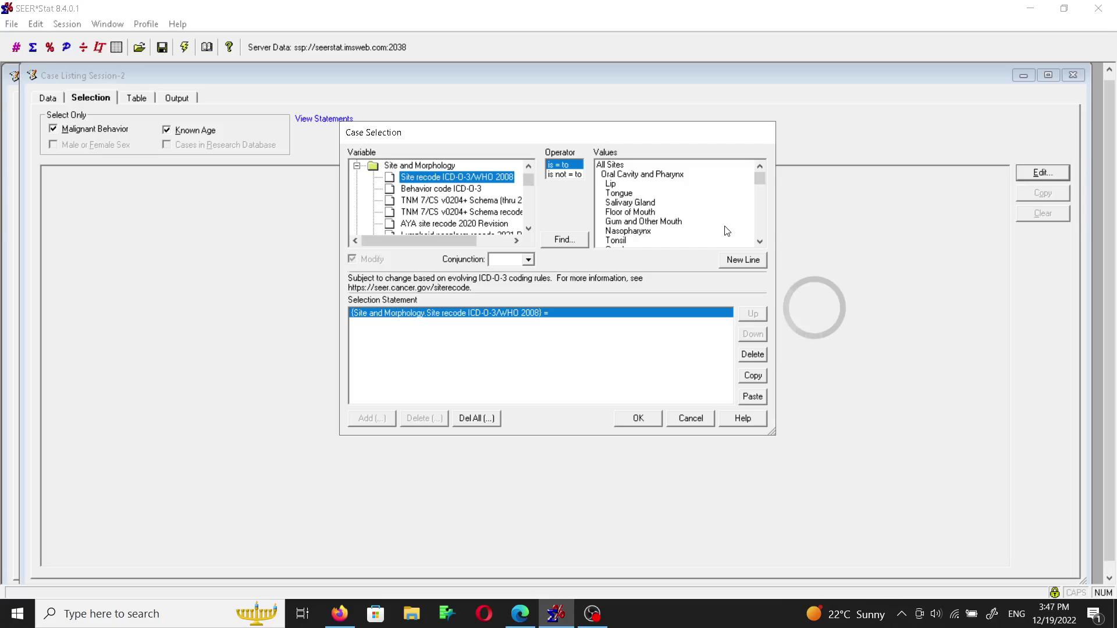
pyautogui.click(612, 184)
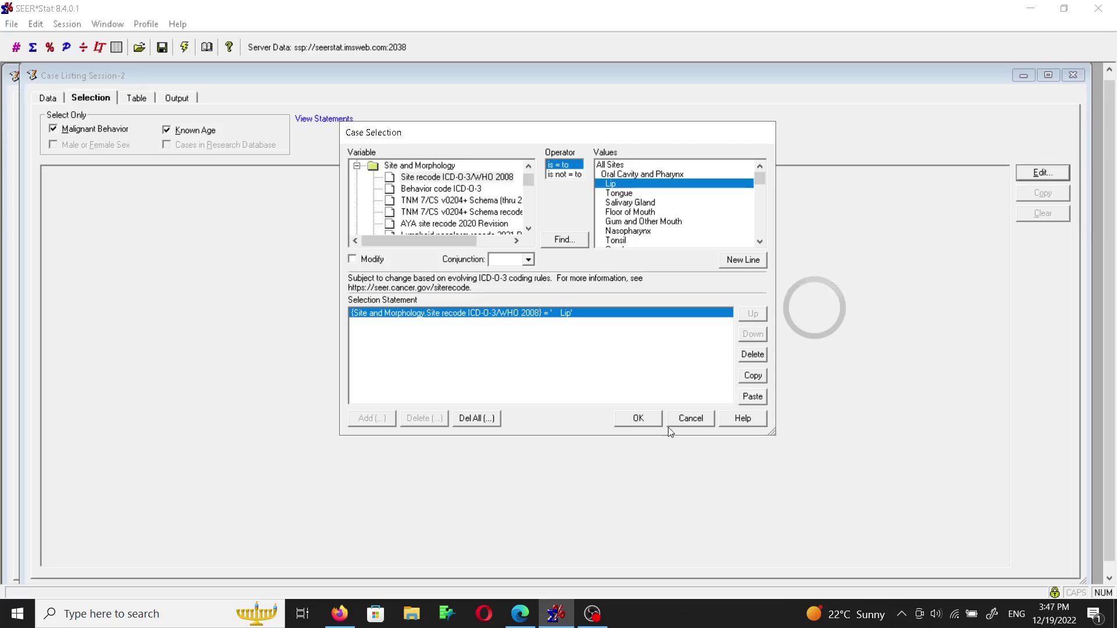
pyautogui.click(639, 418)
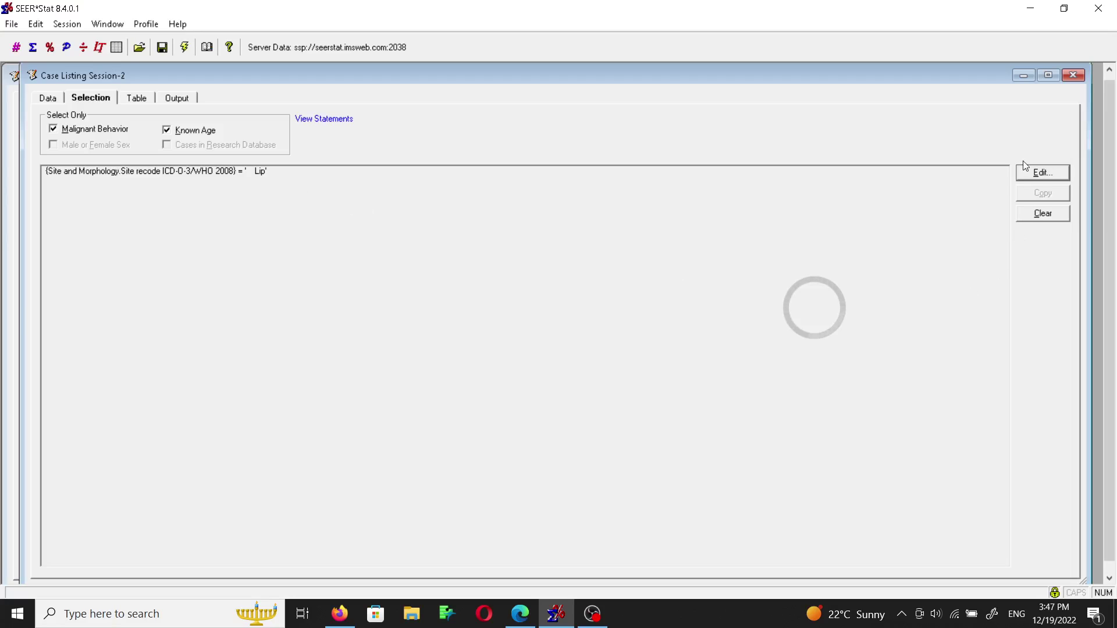
pyautogui.click(1032, 172)
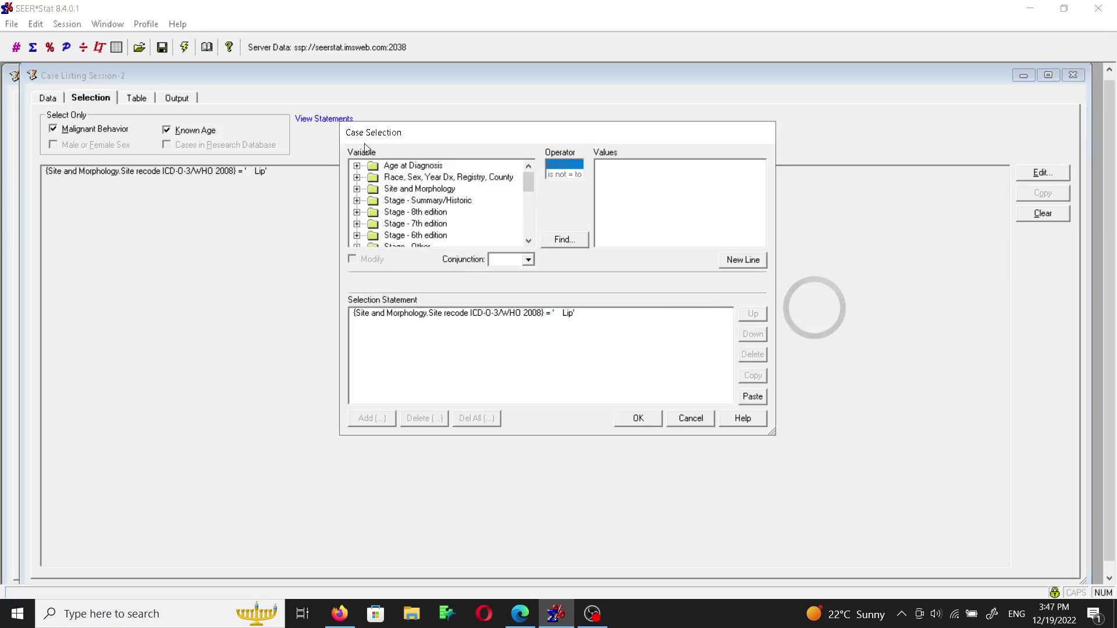
# Add a Year of diagnosis criterion covering 2000 through 2010 and move on to the Table step
pyautogui.click(357, 178)
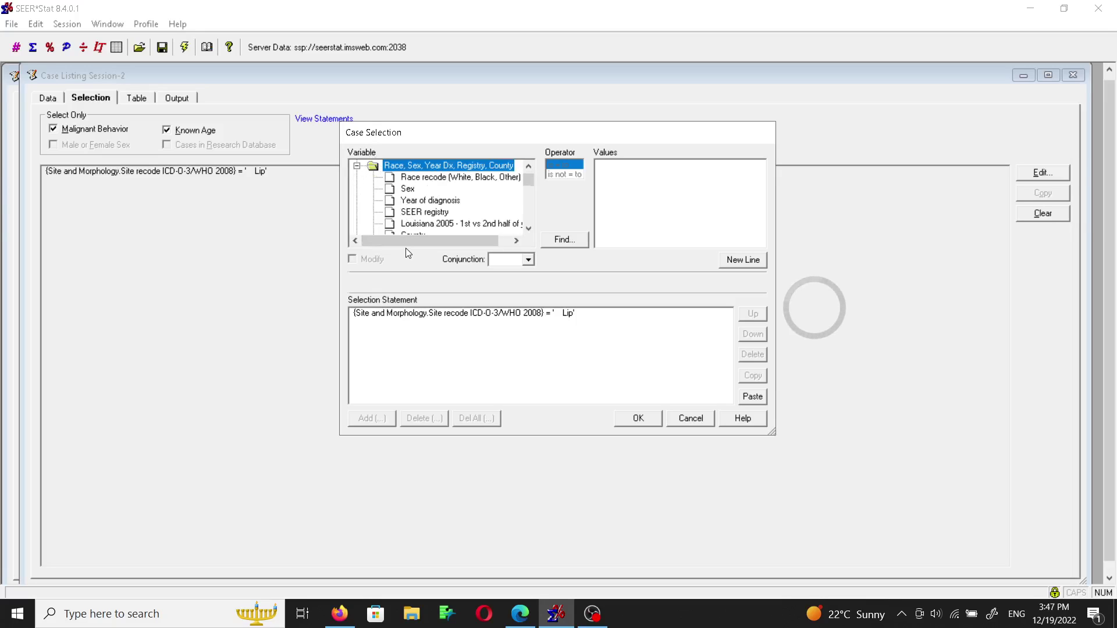
pyautogui.doubleClick(442, 201)
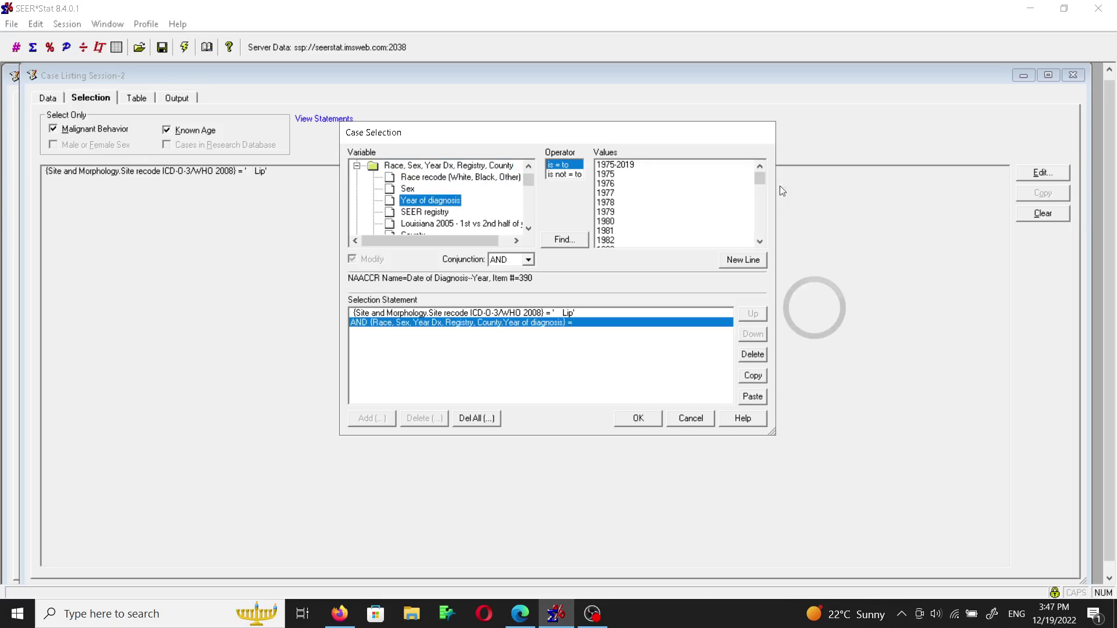
pyautogui.moveTo(764, 177); pyautogui.dragTo(760, 223)
pyautogui.click(615, 203)
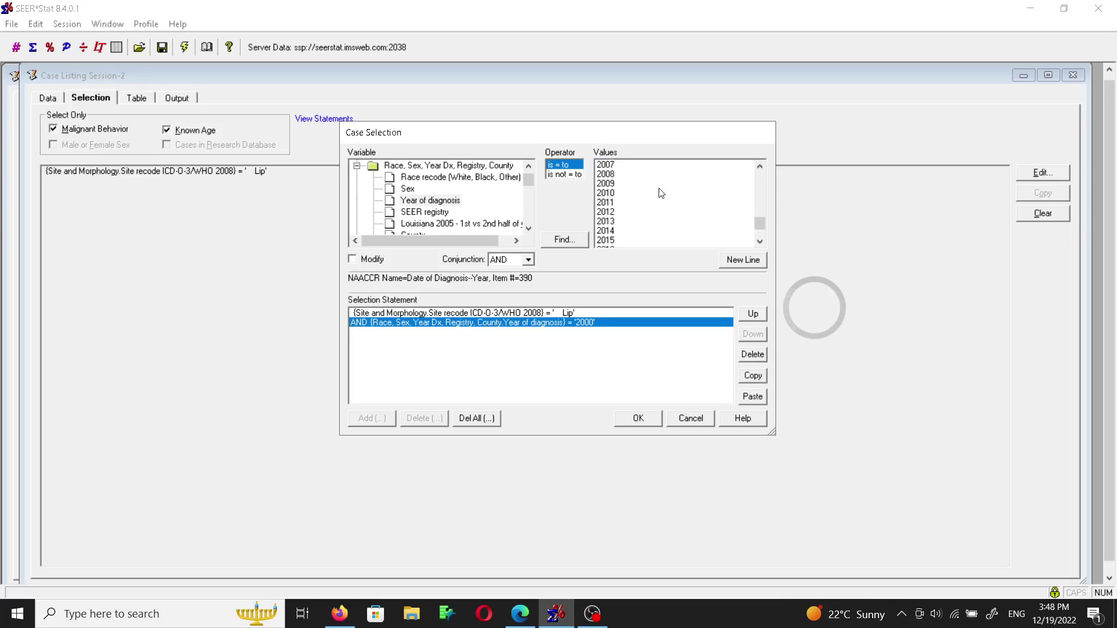
pyautogui.keyDown('shift'); pyautogui.click(610, 195); pyautogui.keyUp('shift')
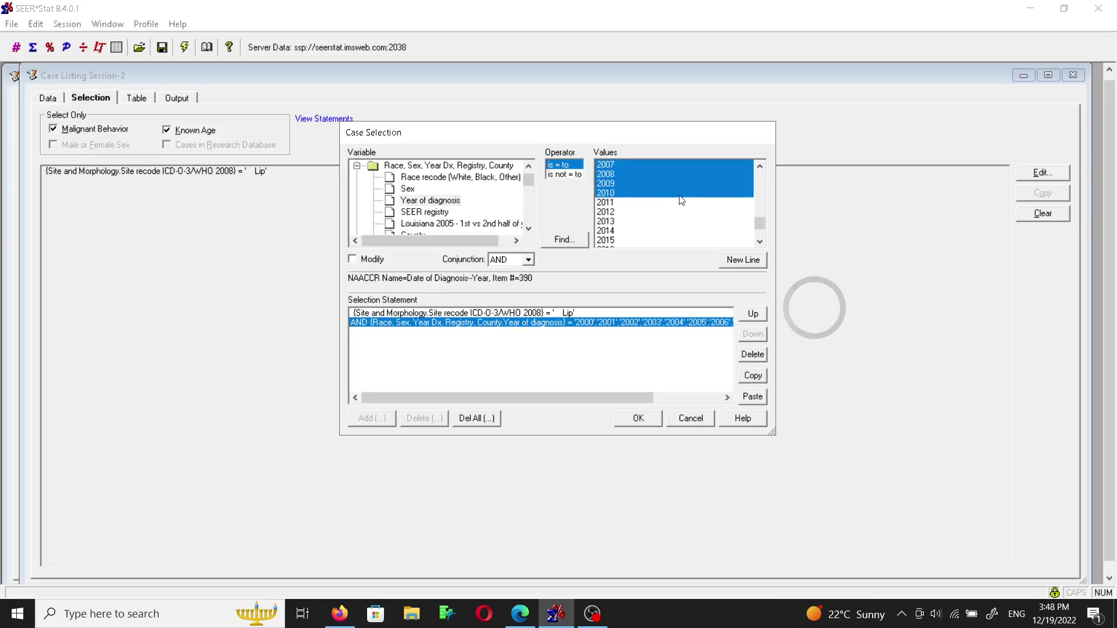
pyautogui.scroll(3, 680, 200)
pyautogui.scroll(-2, 679, 201)
pyautogui.click(636, 421)
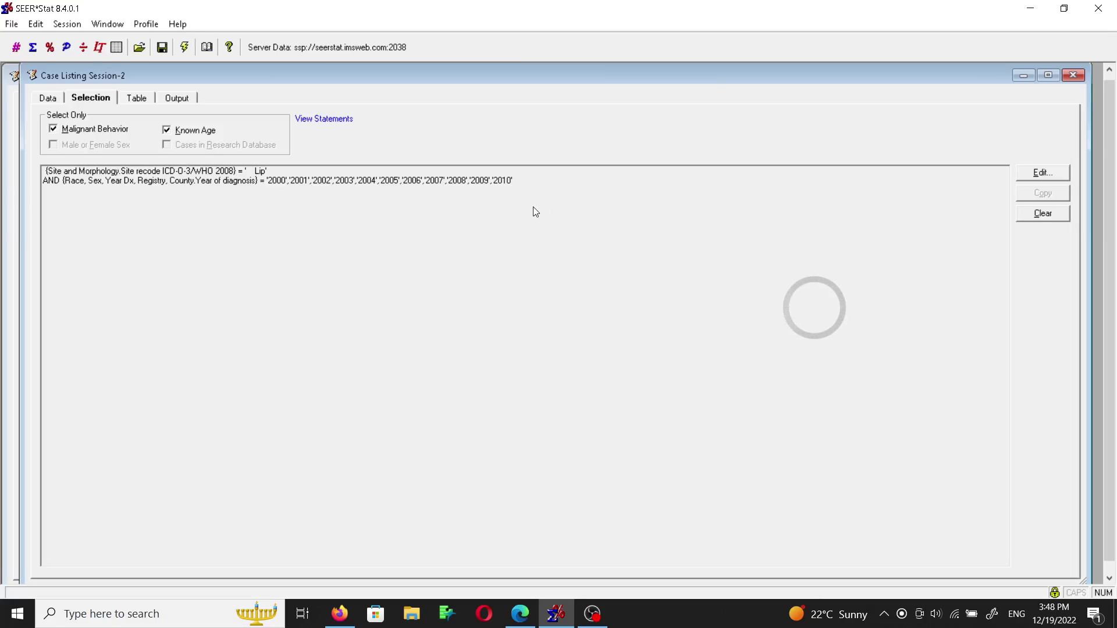
pyautogui.click(143, 100)
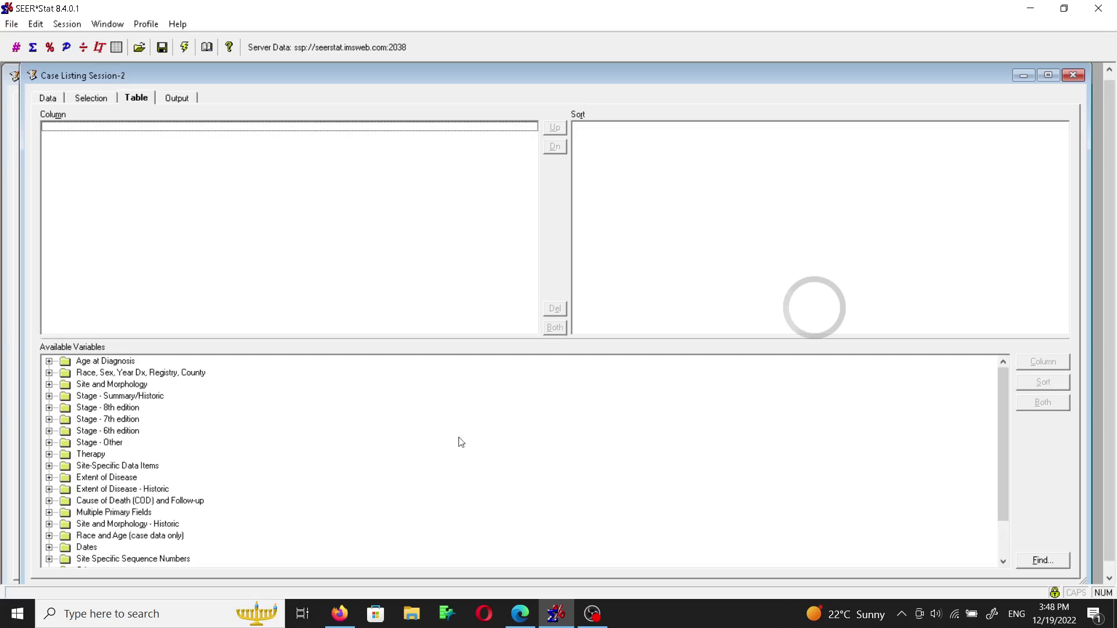
# Add Patient ID from the Other variables as the first listing column
pyautogui.scroll(-2, 227, 427)
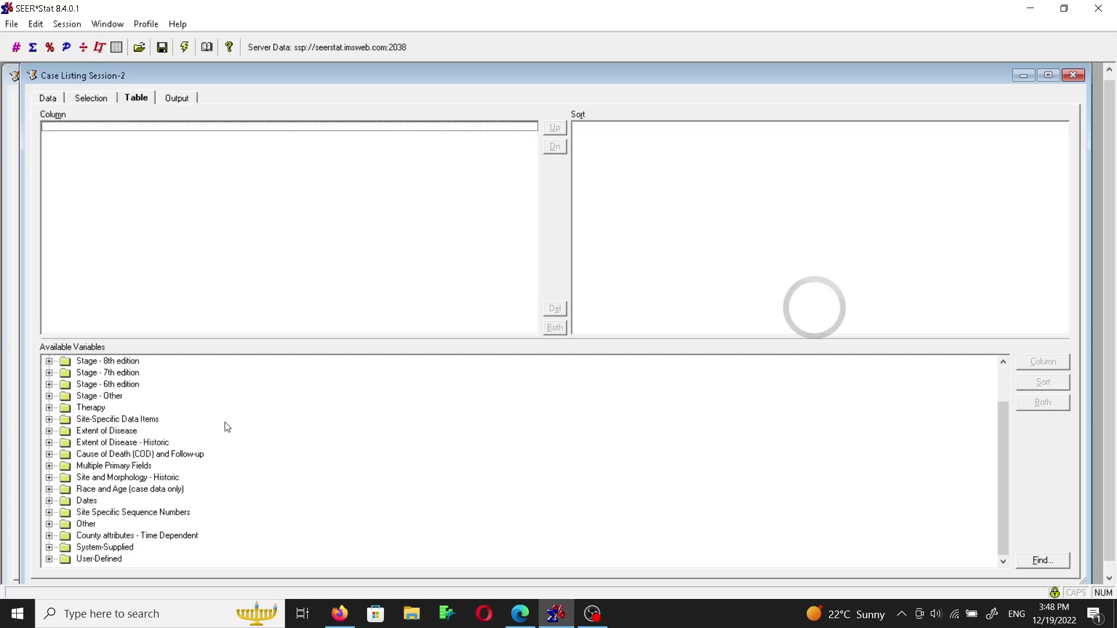
pyautogui.click(49, 523)
pyautogui.click(112, 523)
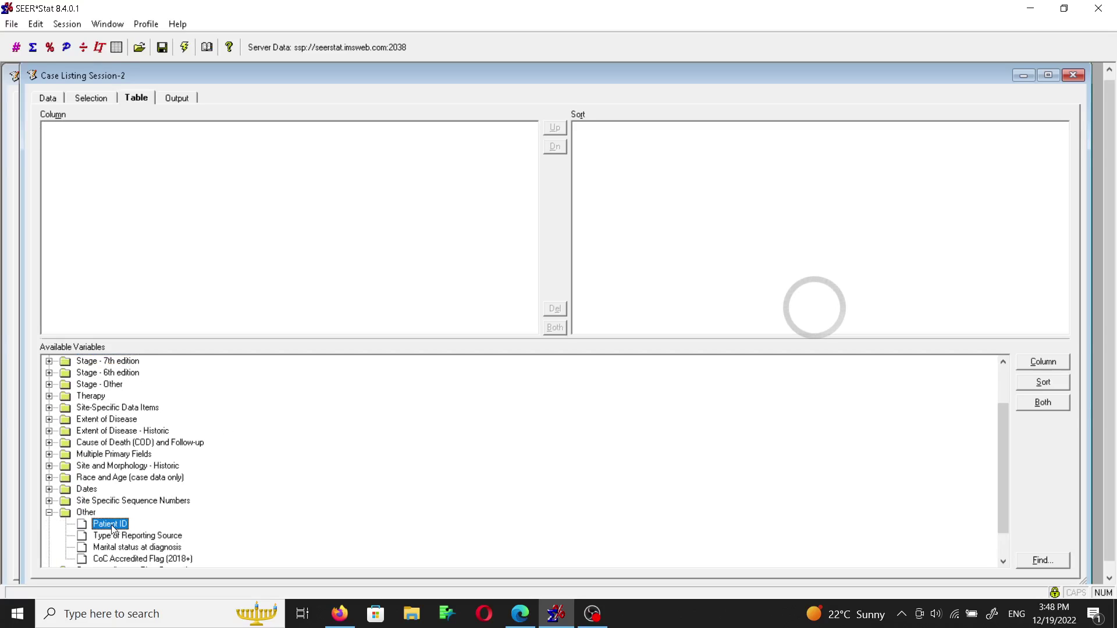
pyautogui.click(1041, 363)
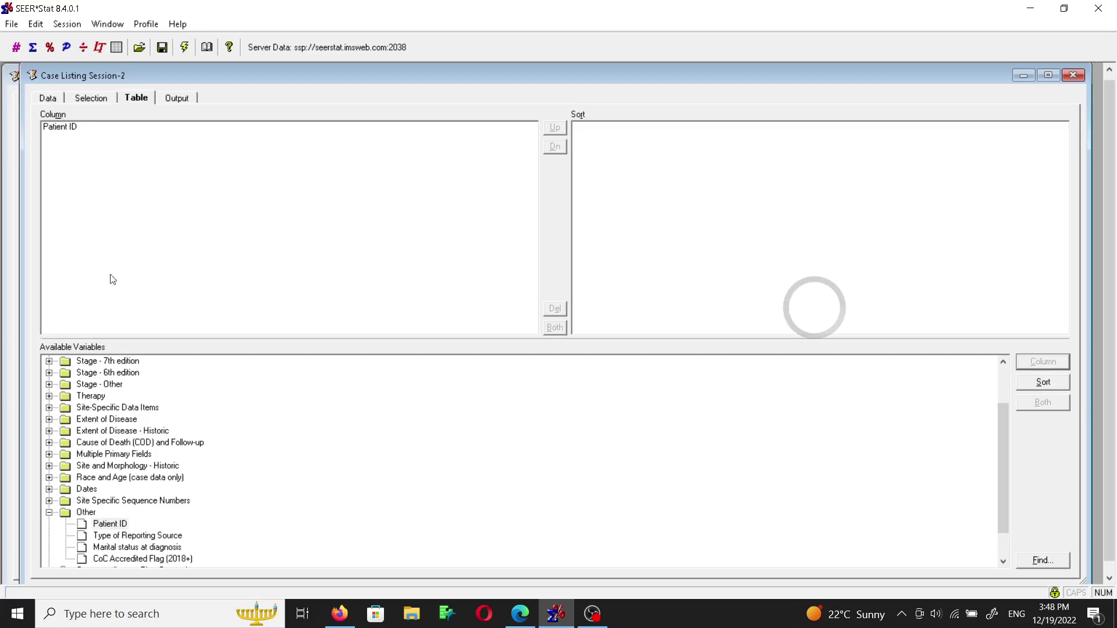
# Add Site recode ICD-O-3/WHO 2008 and Sex as the next listing columns
pyautogui.scroll(2, 163, 456)
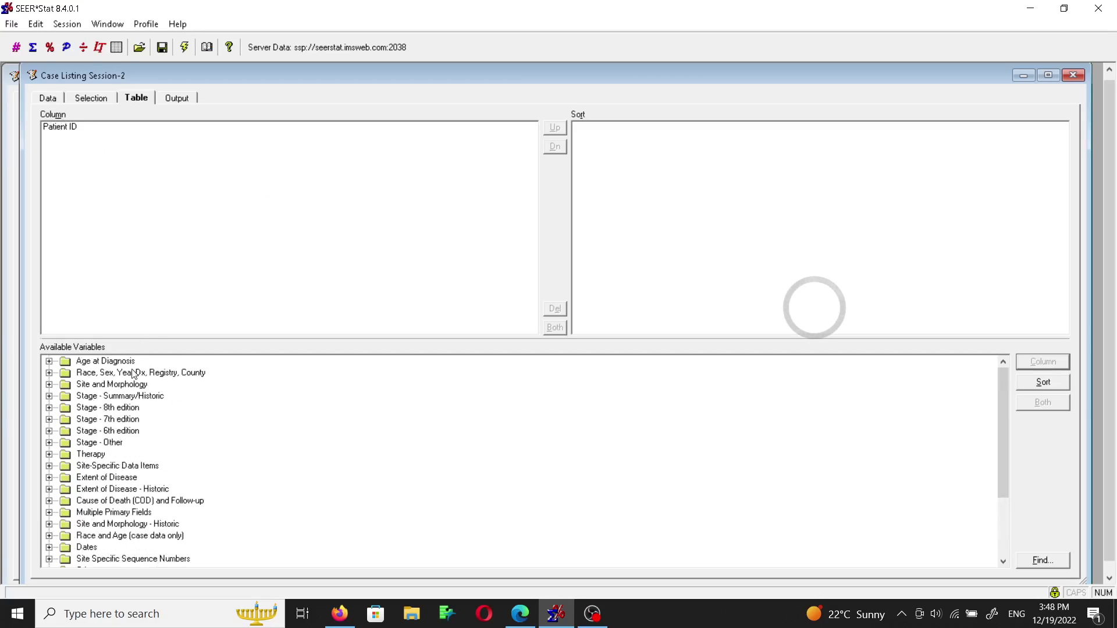
pyautogui.click(50, 373)
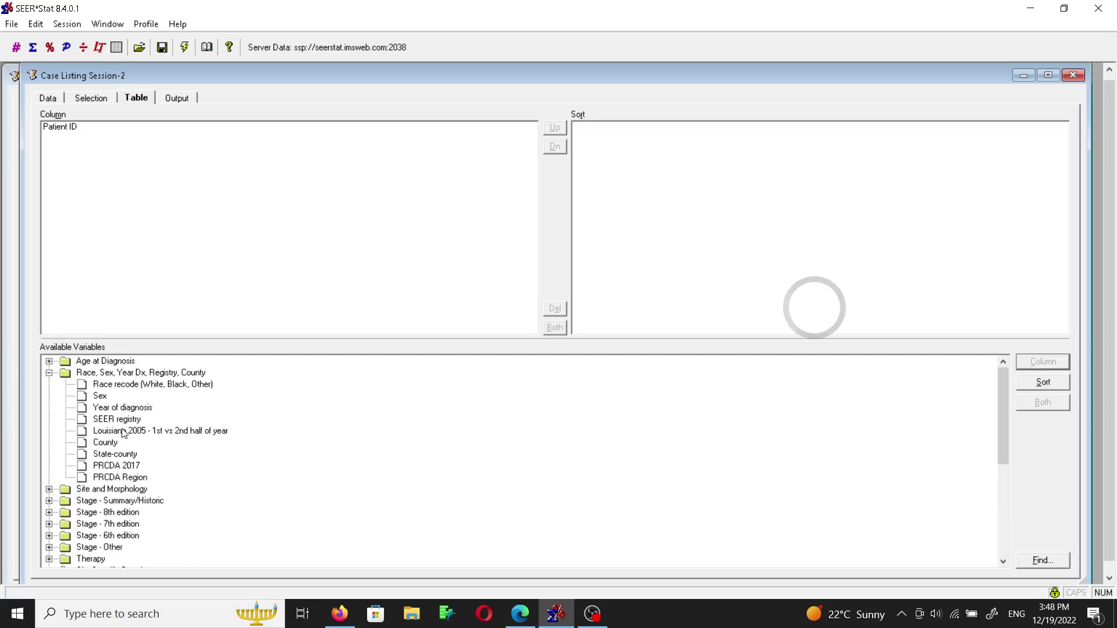
pyautogui.click(49, 373)
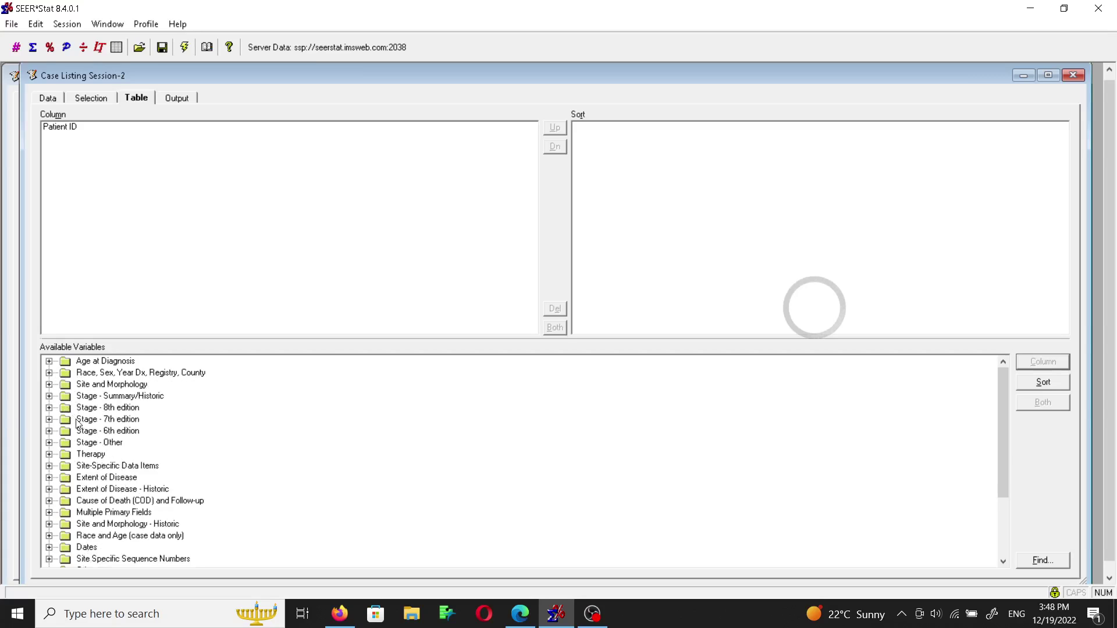
pyautogui.click(49, 385)
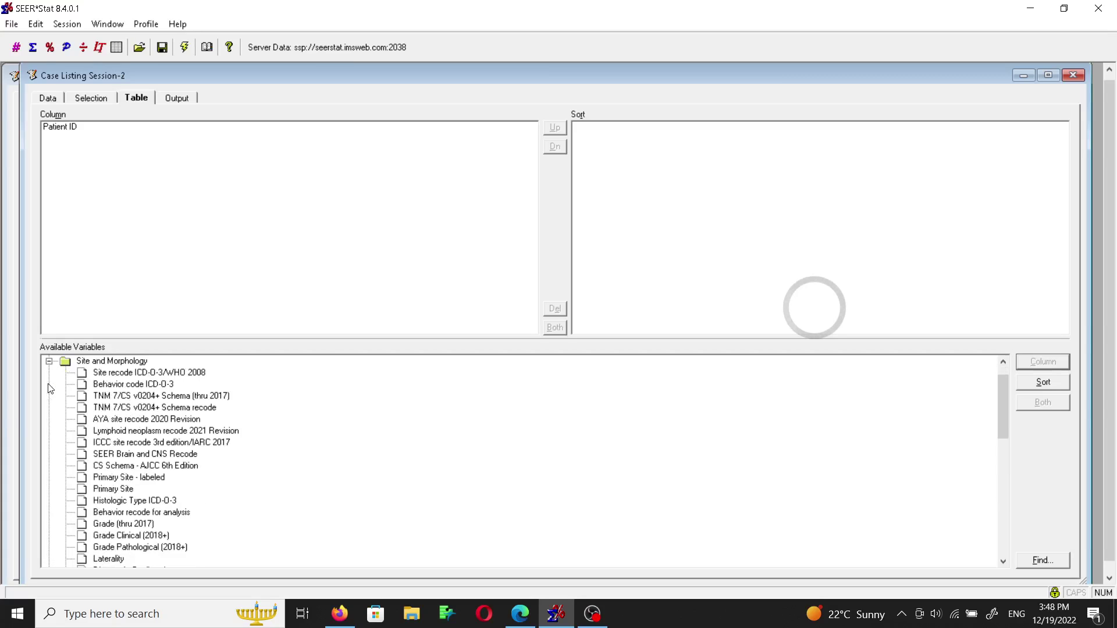
pyautogui.click(159, 371)
pyautogui.click(1036, 363)
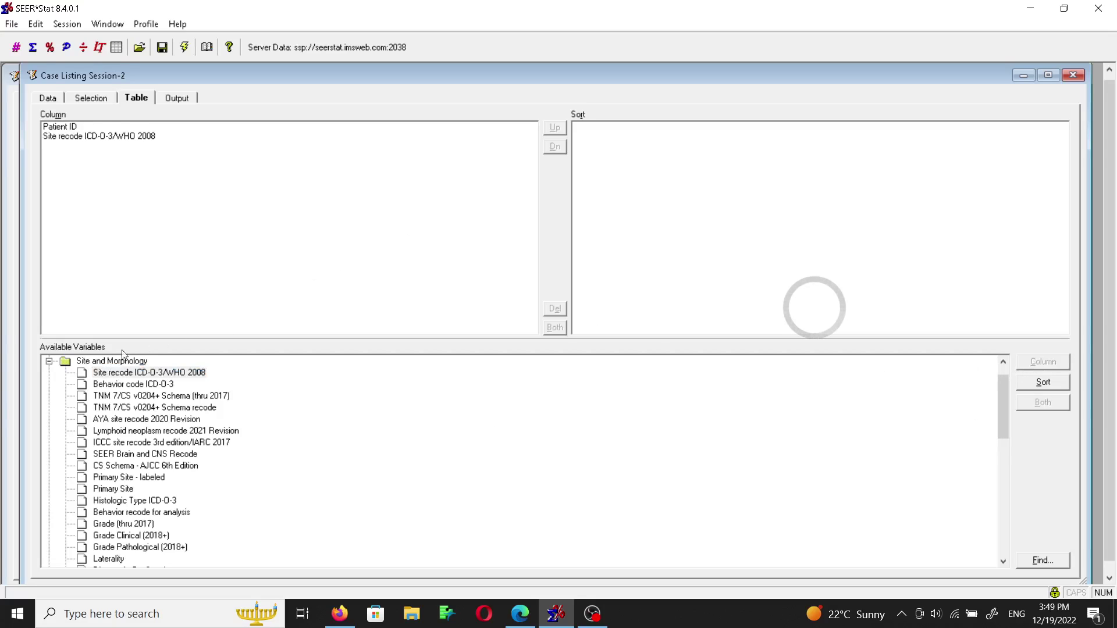
pyautogui.click(49, 361)
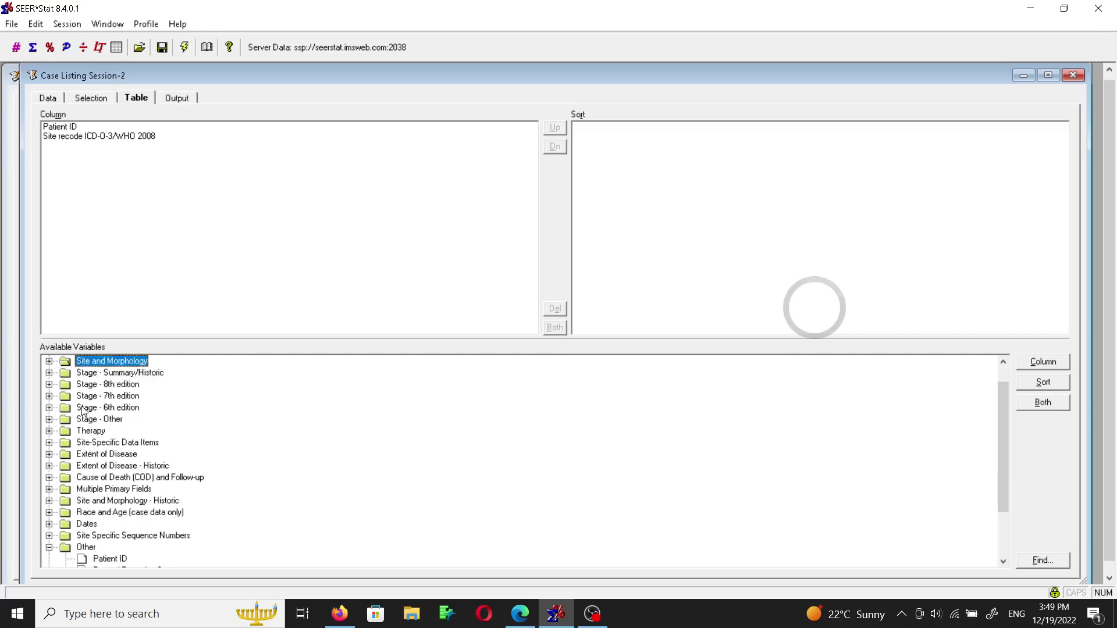
pyautogui.scroll(1, 212, 426)
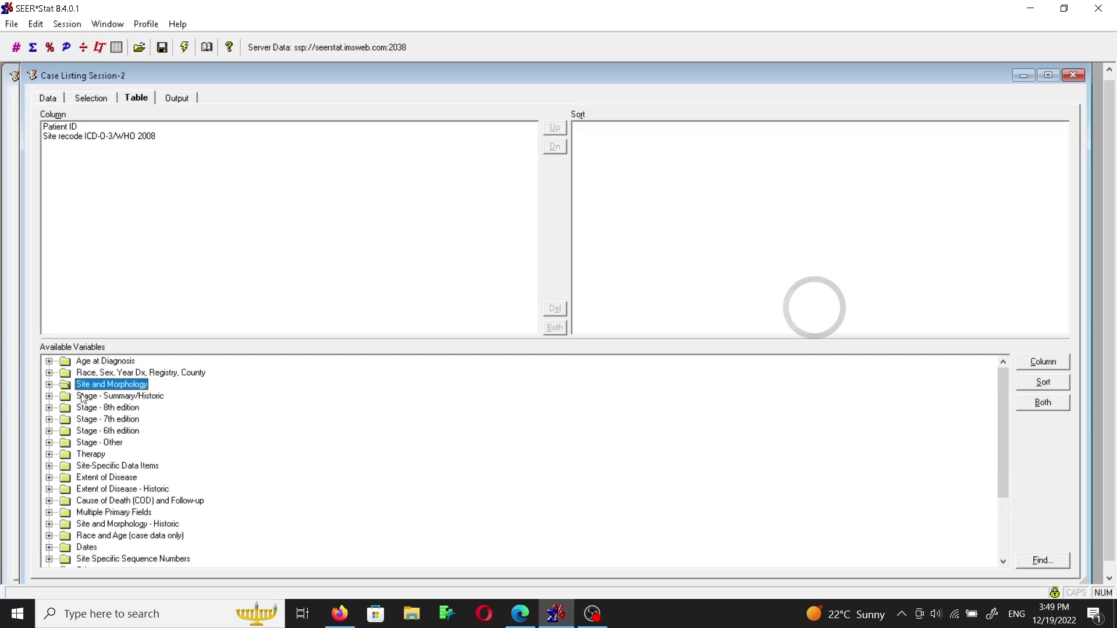
pyautogui.click(49, 372)
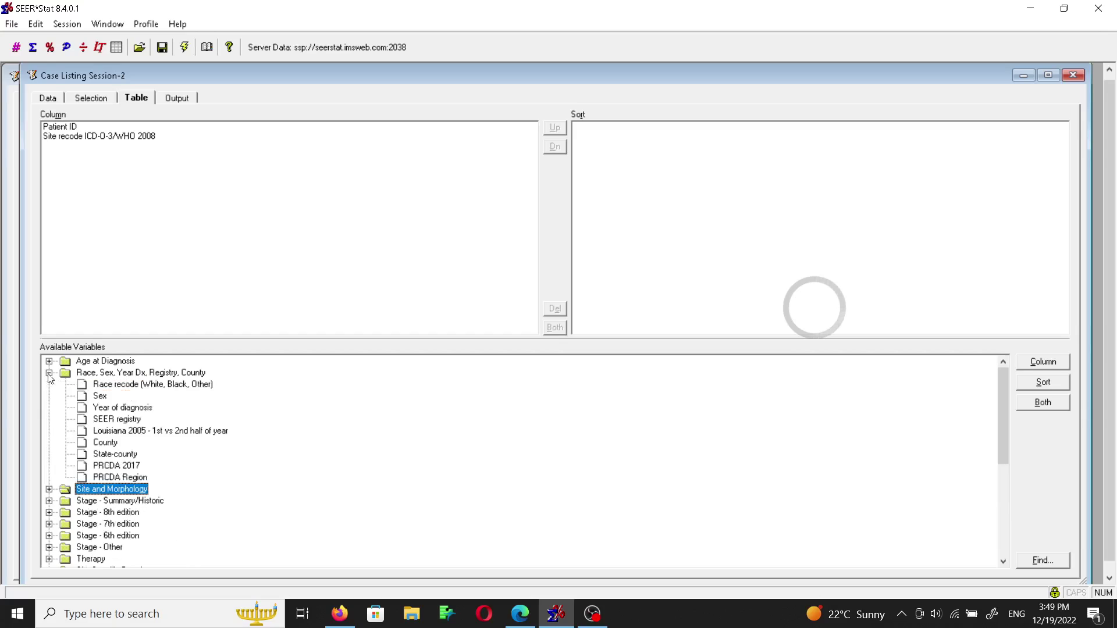
pyautogui.click(105, 399)
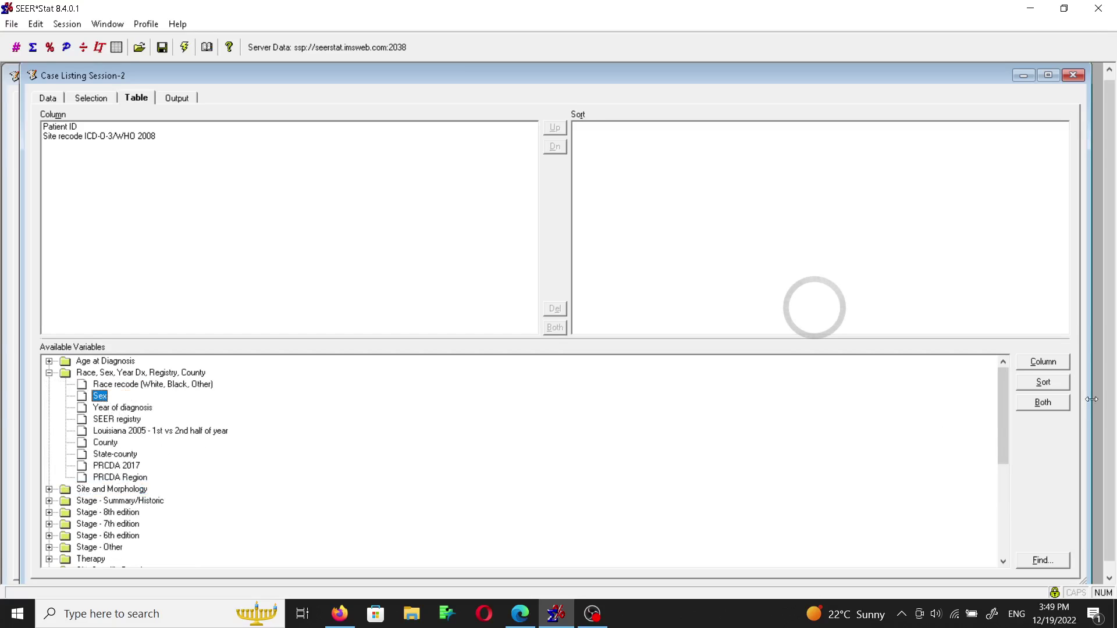
pyautogui.click(1047, 362)
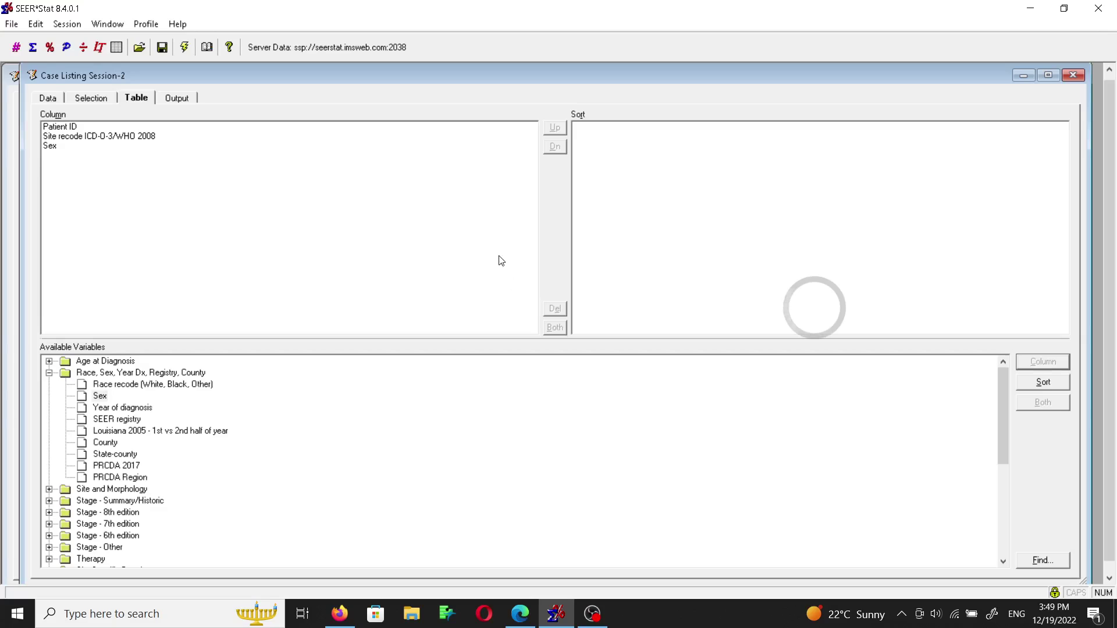
# Add Age recode with single ages and 85+, from Race and Age (case data only), as the fourth column
pyautogui.click(50, 373)
pyautogui.scroll(-3, 149, 432)
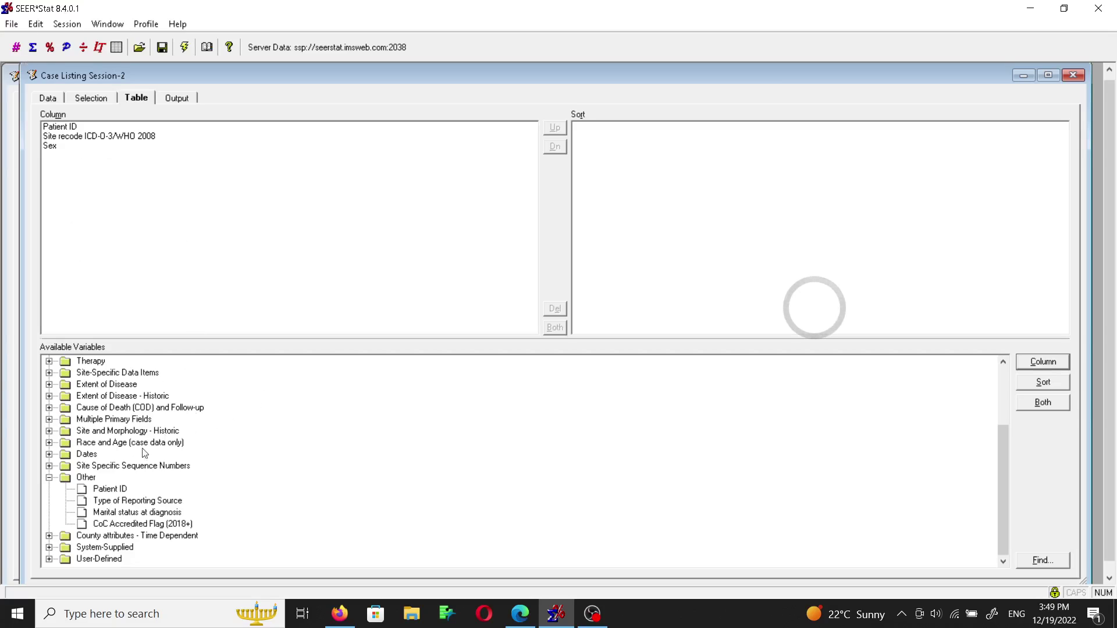
pyautogui.click(49, 443)
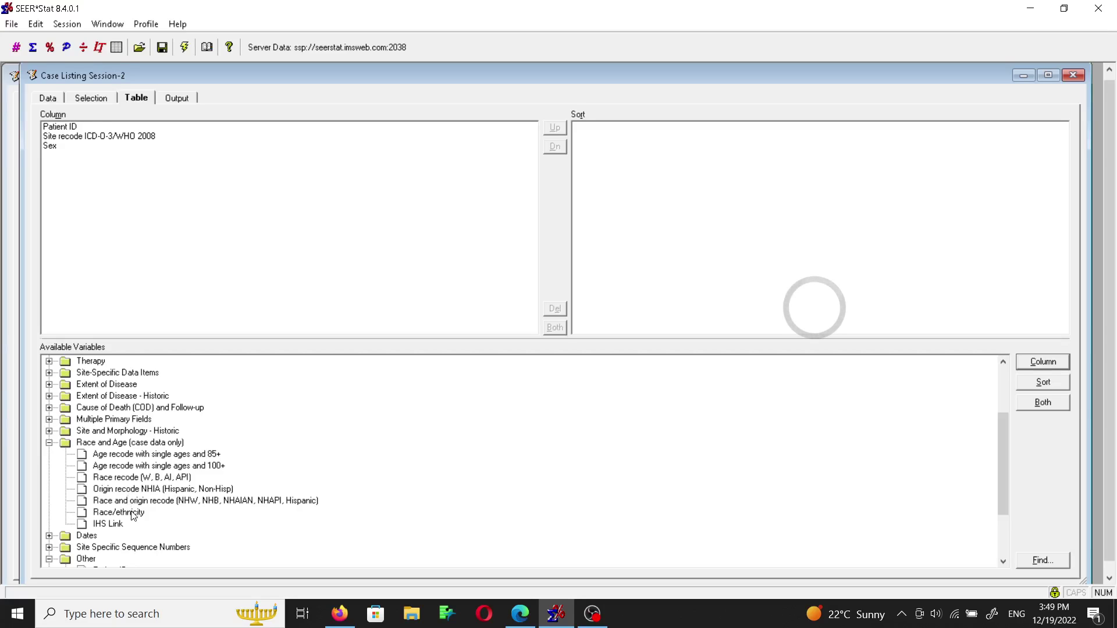
pyautogui.scroll(-1, 133, 516)
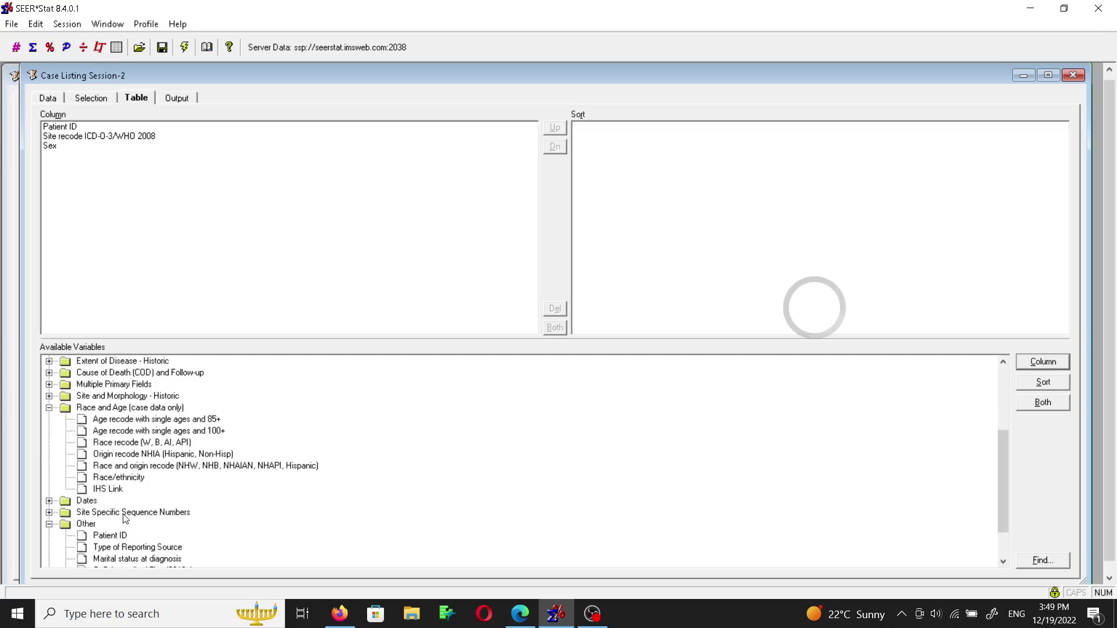
pyautogui.click(49, 501)
pyautogui.click(49, 501)
pyautogui.scroll(1, 147, 505)
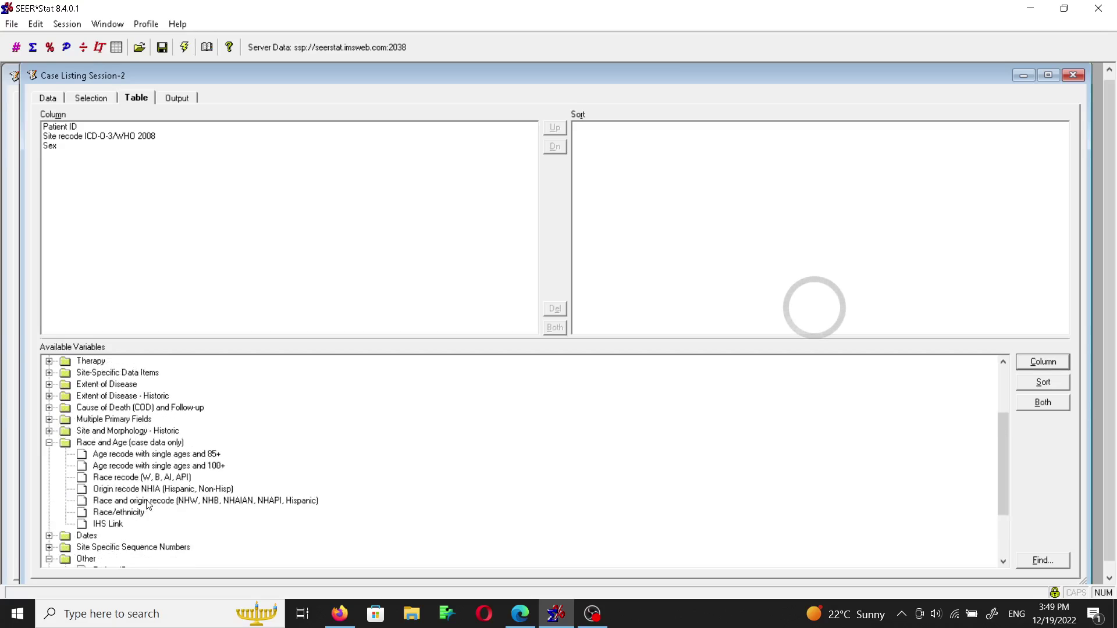
pyautogui.click(131, 457)
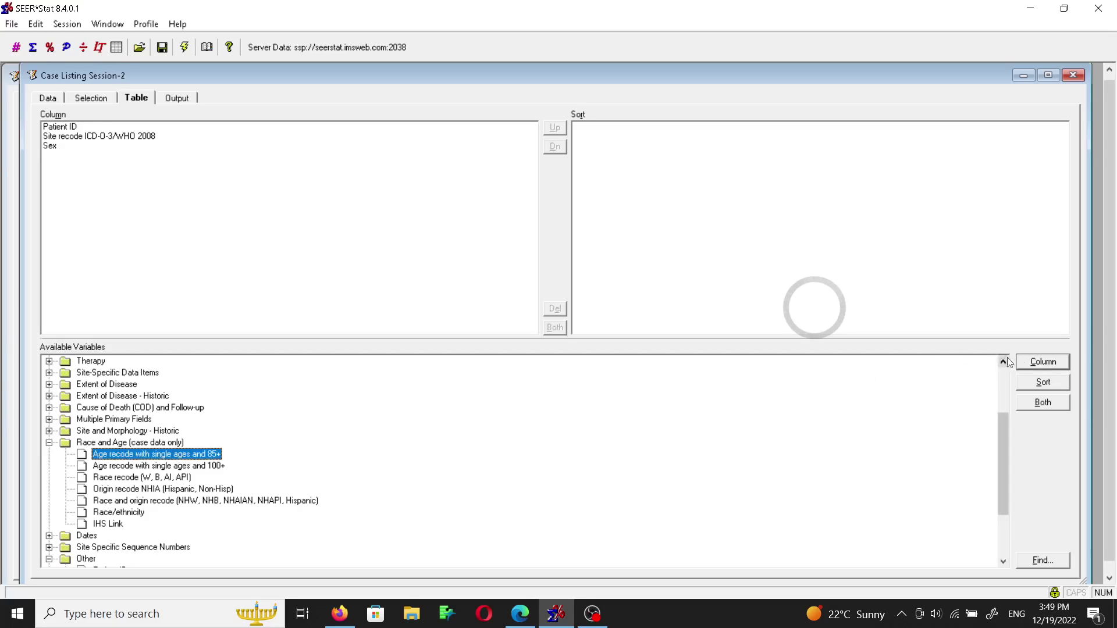
pyautogui.click(1044, 362)
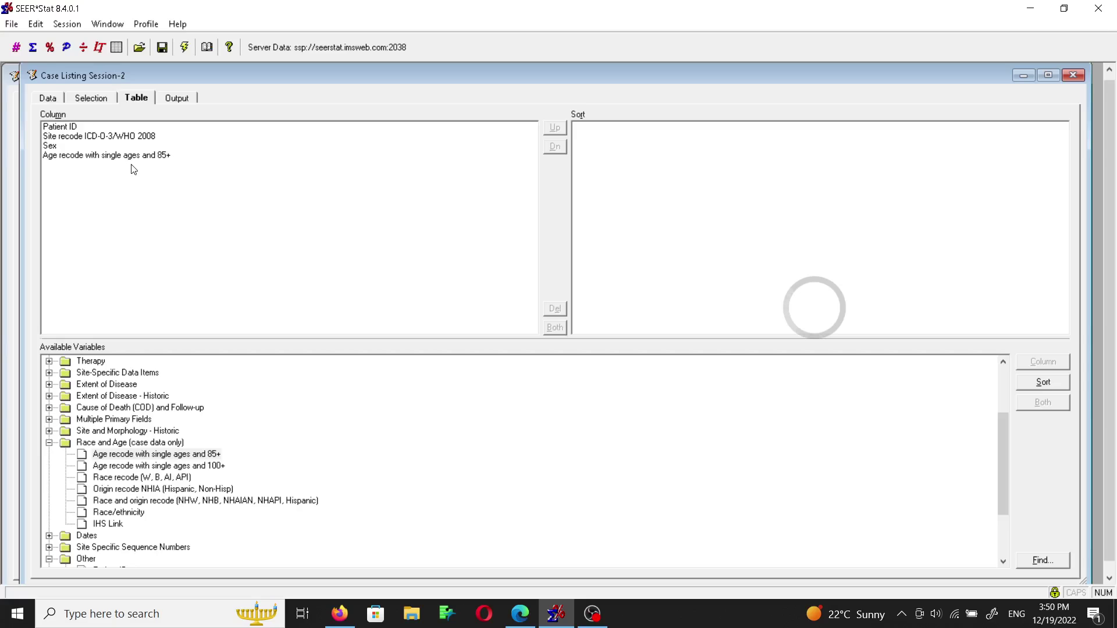
# Title the output 'Cancer lip 2000-2010' and execute the case listing
pyautogui.click(176, 98)
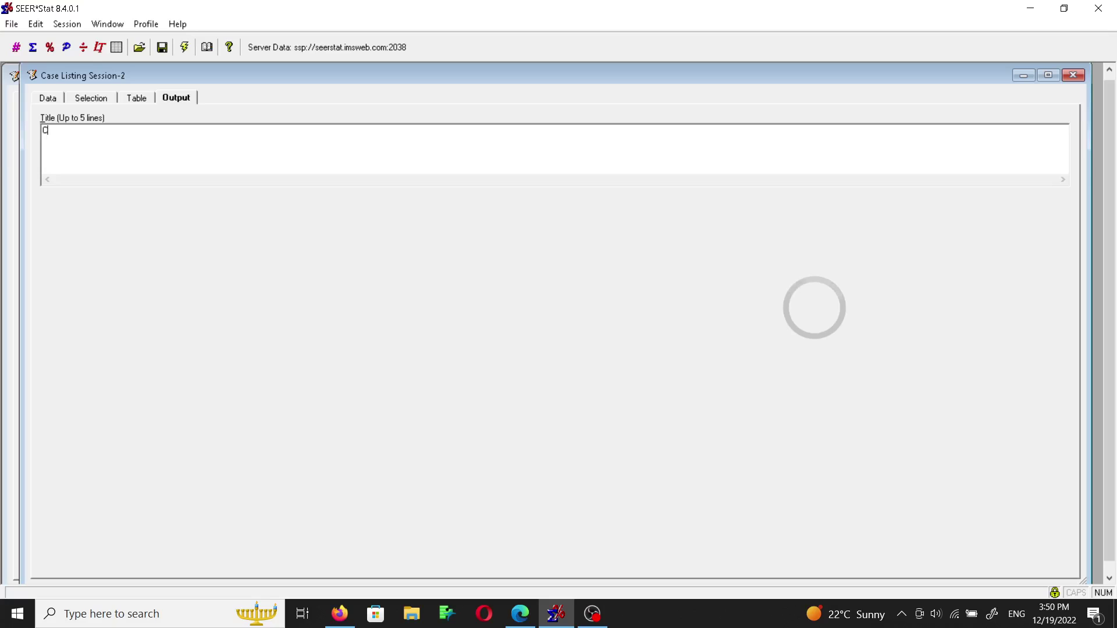
pyautogui.write('Cancer I 2000-2010')
pyautogui.click(185, 52)
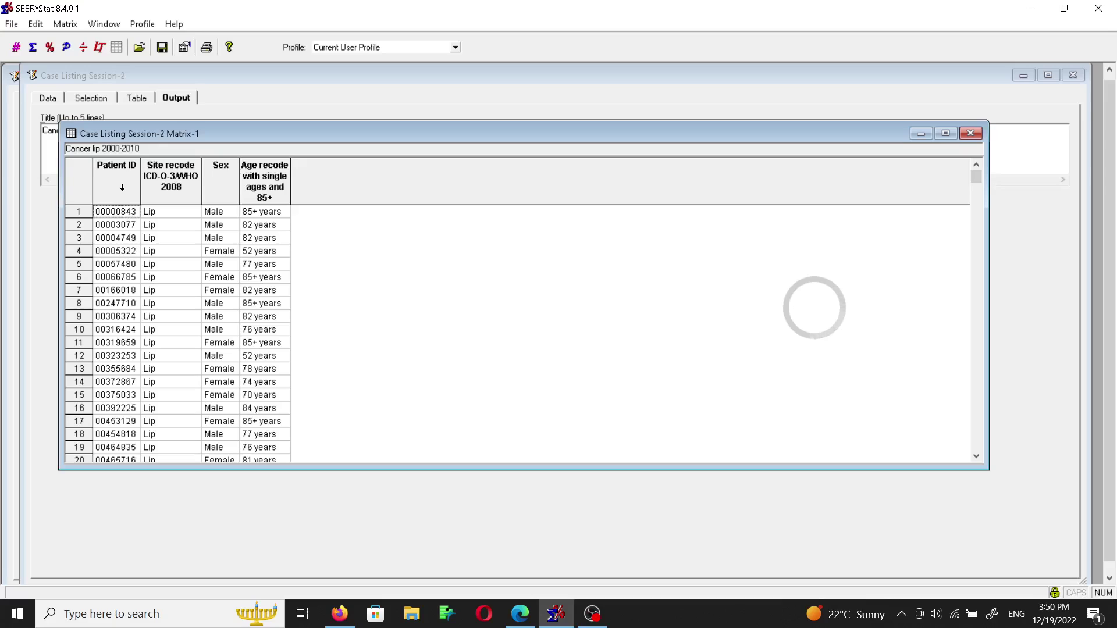
# Move the Matrix window down and scroll to the bottom to confirm 2179 cases, then return to the top
pyautogui.moveTo(211, 131); pyautogui.dragTo(240, 111)
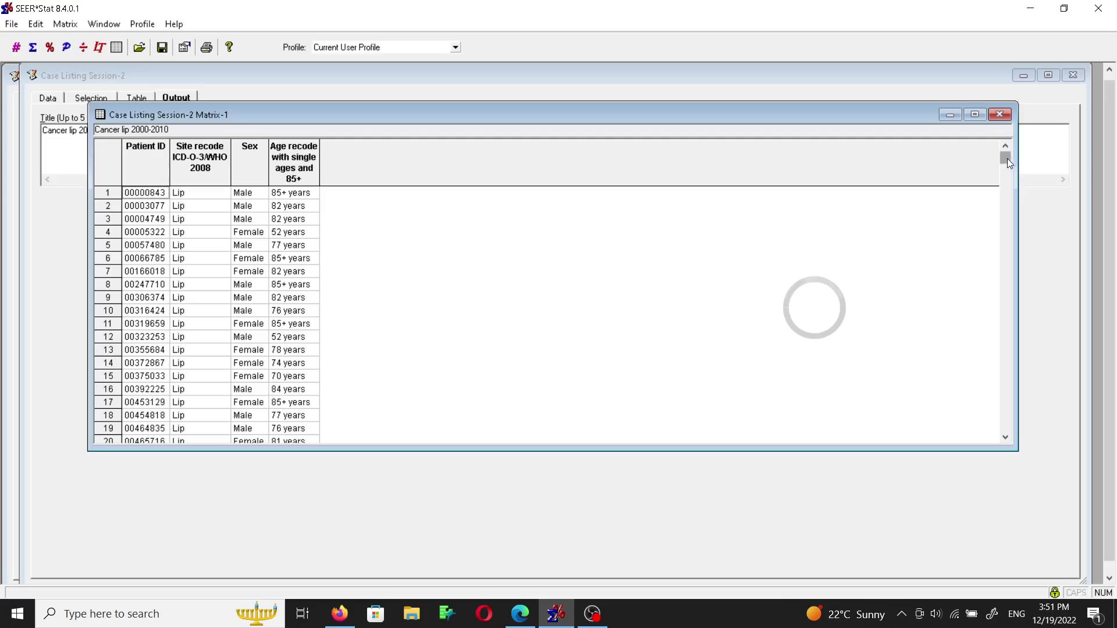
pyautogui.moveTo(1005, 160); pyautogui.dragTo(1005, 428)
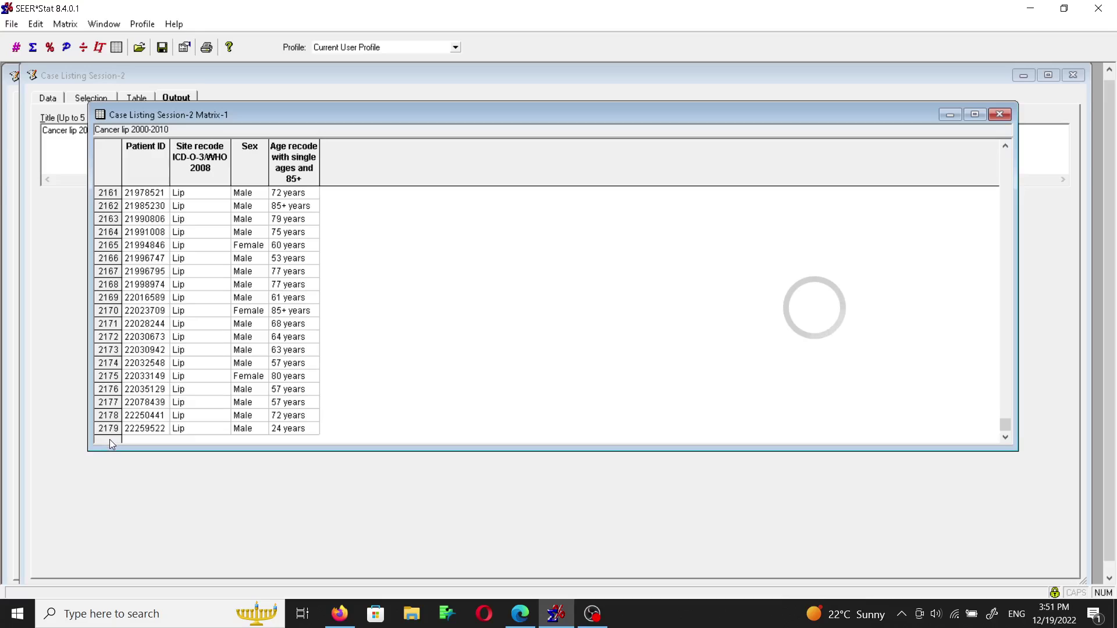
pyautogui.scroll(6, 529, 419)
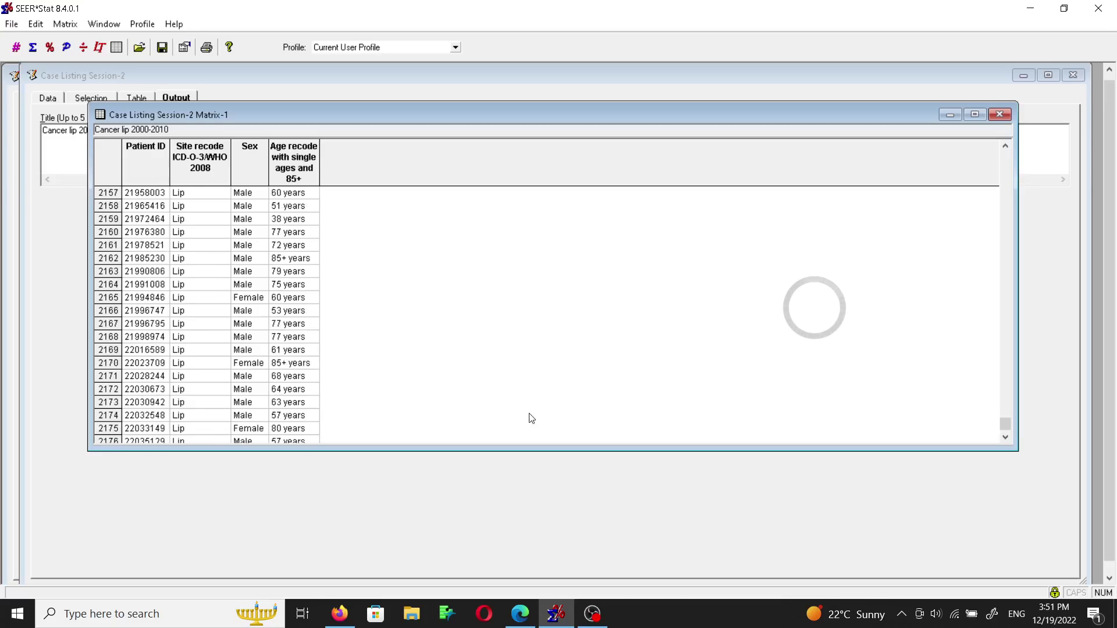
pyautogui.scroll(2, 547, 349)
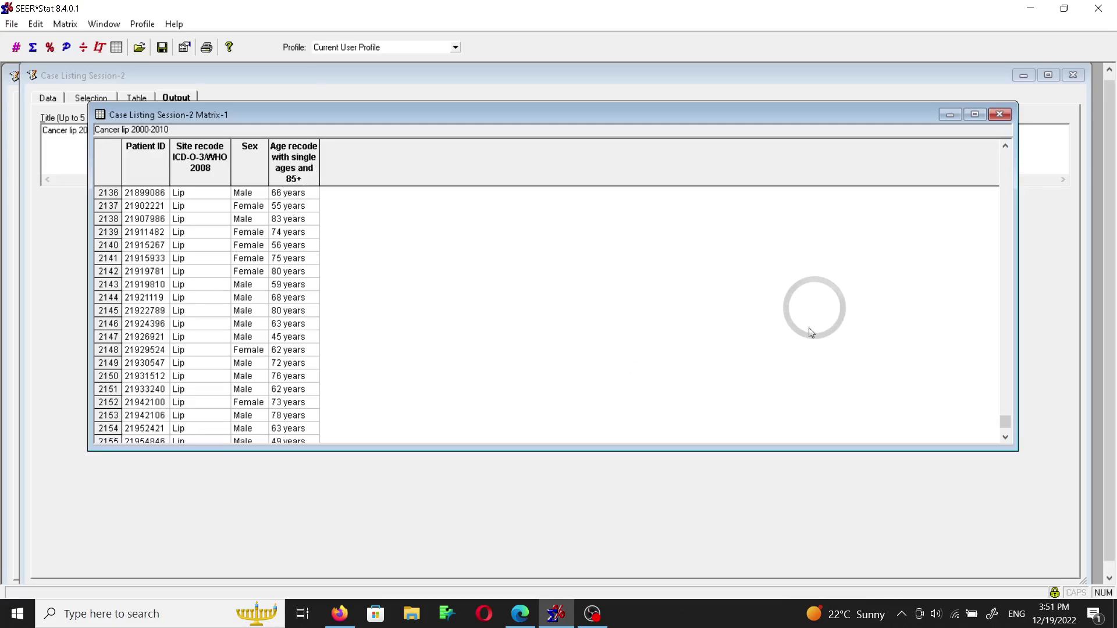
pyautogui.moveTo(1009, 427); pyautogui.dragTo(1010, 163)
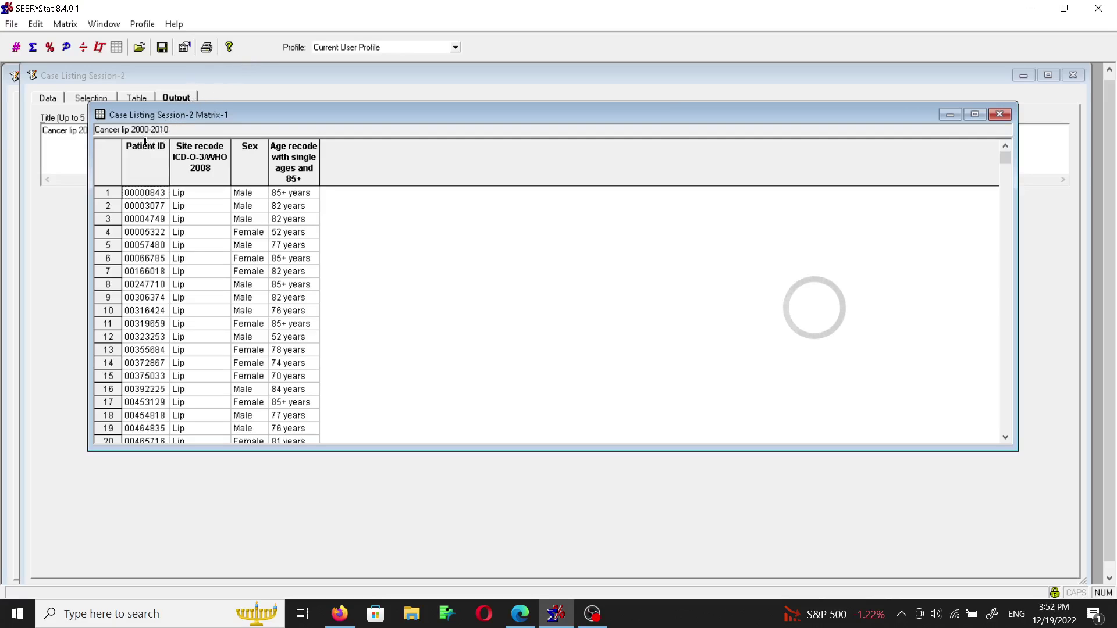
# Select all four result columns, Patient ID through Age recode, and copy them
pyautogui.click(144, 141)
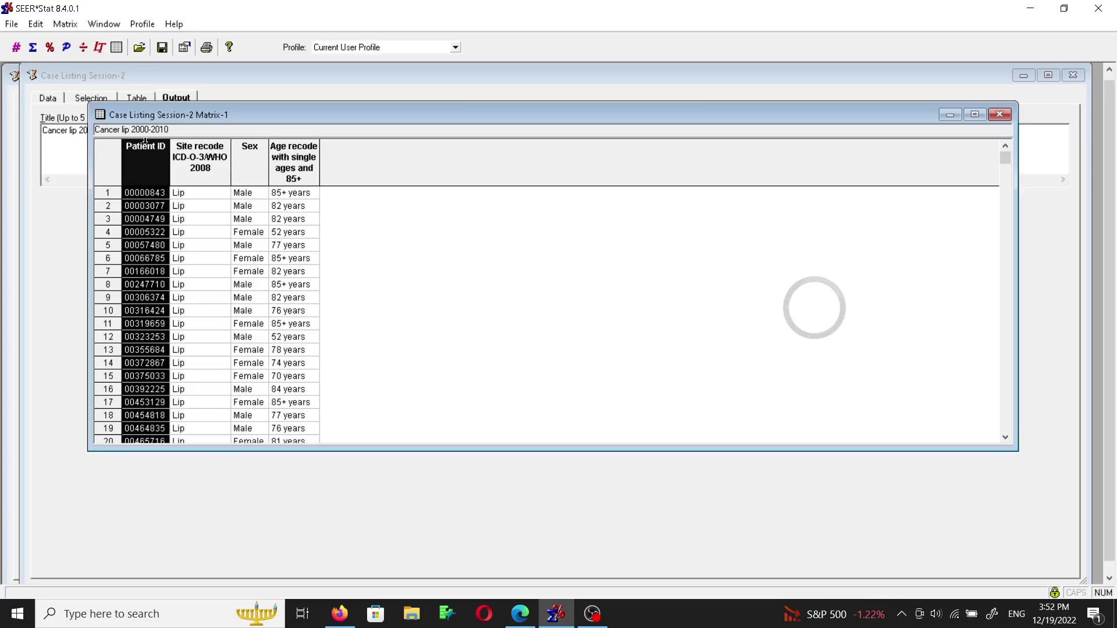
pyautogui.moveTo(145, 141); pyautogui.dragTo(285, 145)
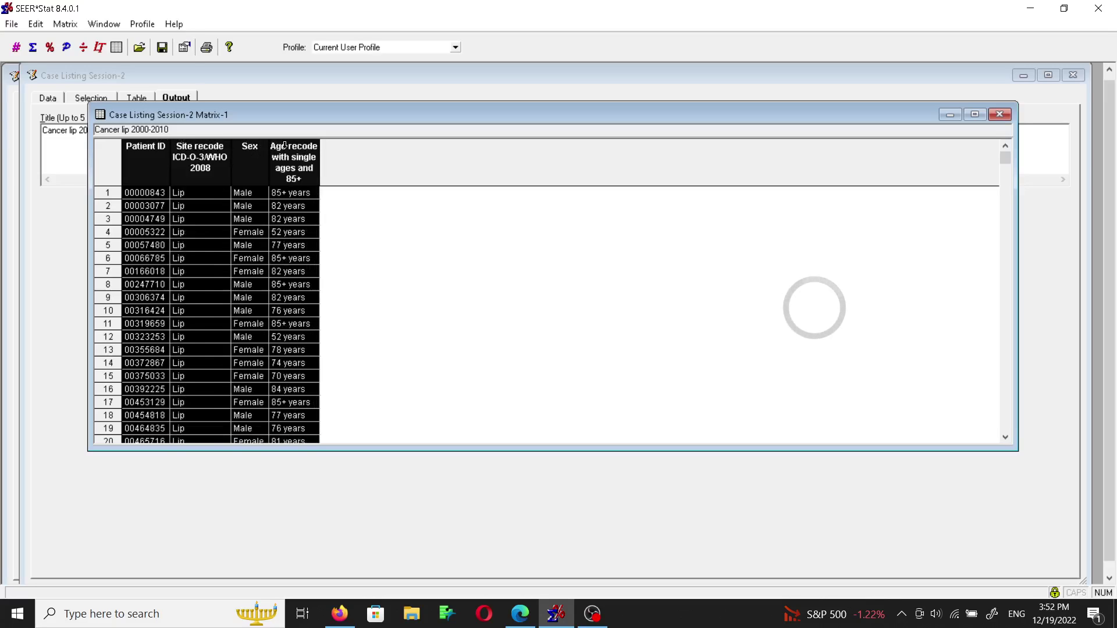
pyautogui.rightClick(285, 145)
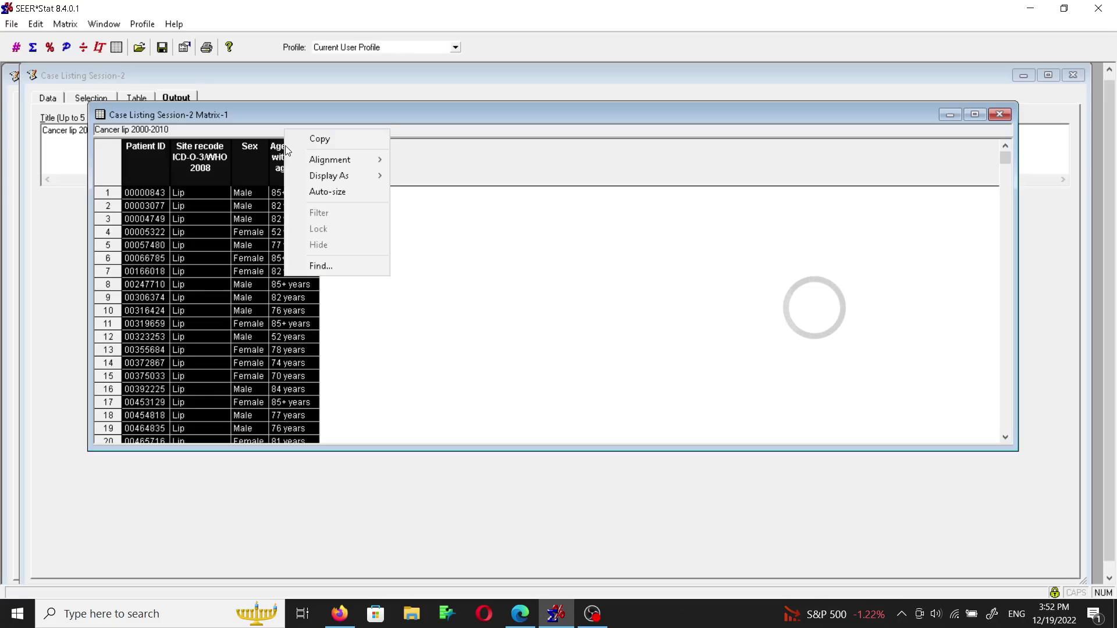
pyautogui.click(327, 140)
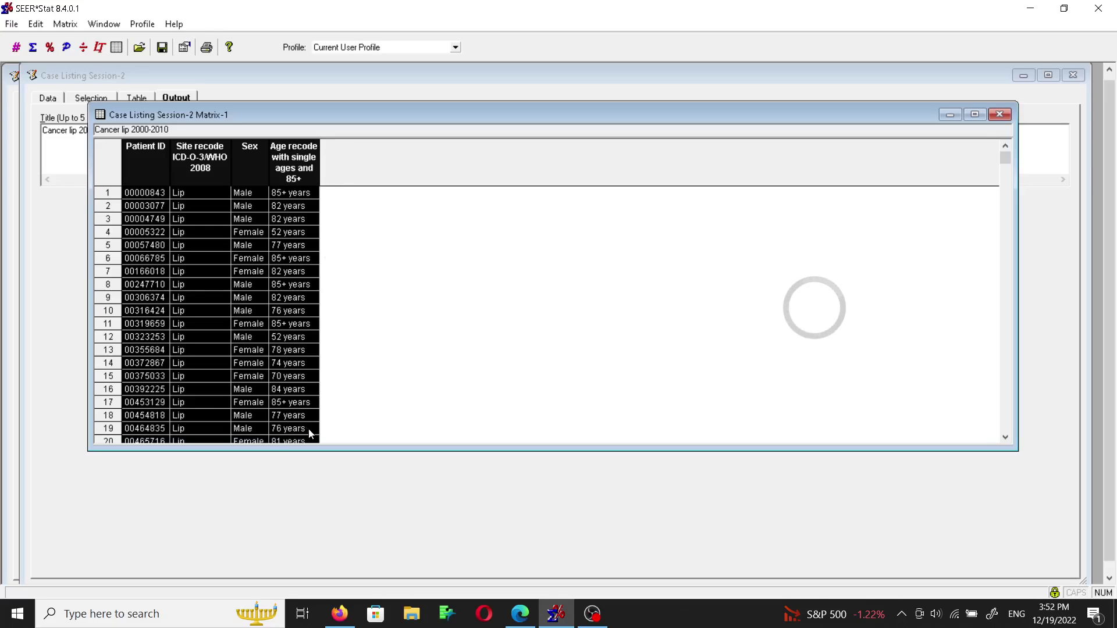
# Open the Start menu's app list and scroll to the Excel entry under E
pyautogui.click(4, 622)
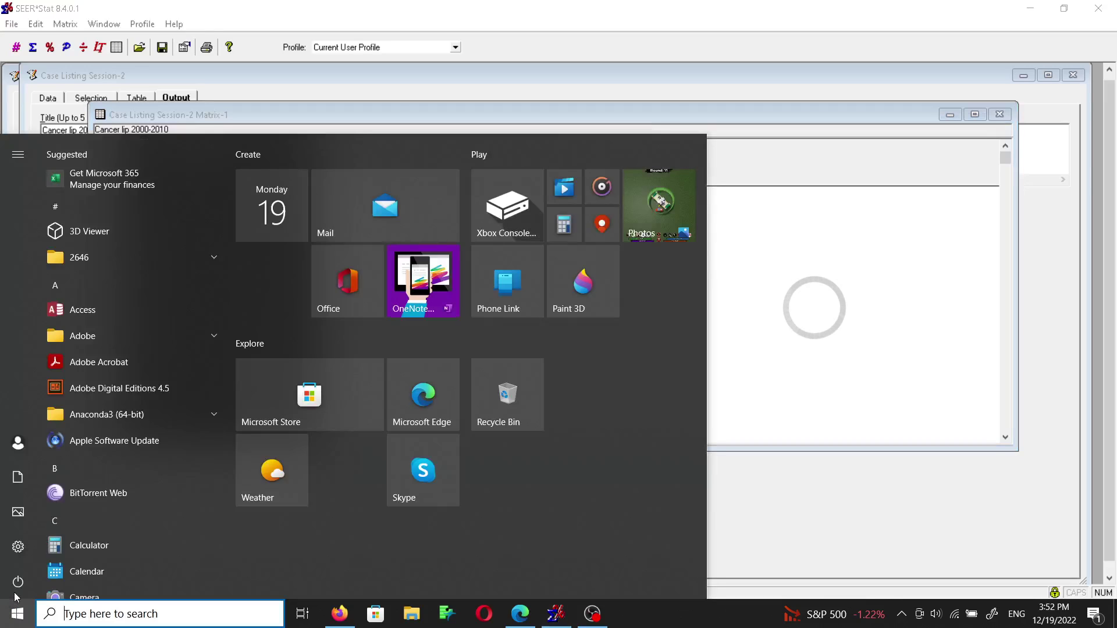
pyautogui.scroll(-5, 74, 474)
pyautogui.scroll(-5, 74, 473)
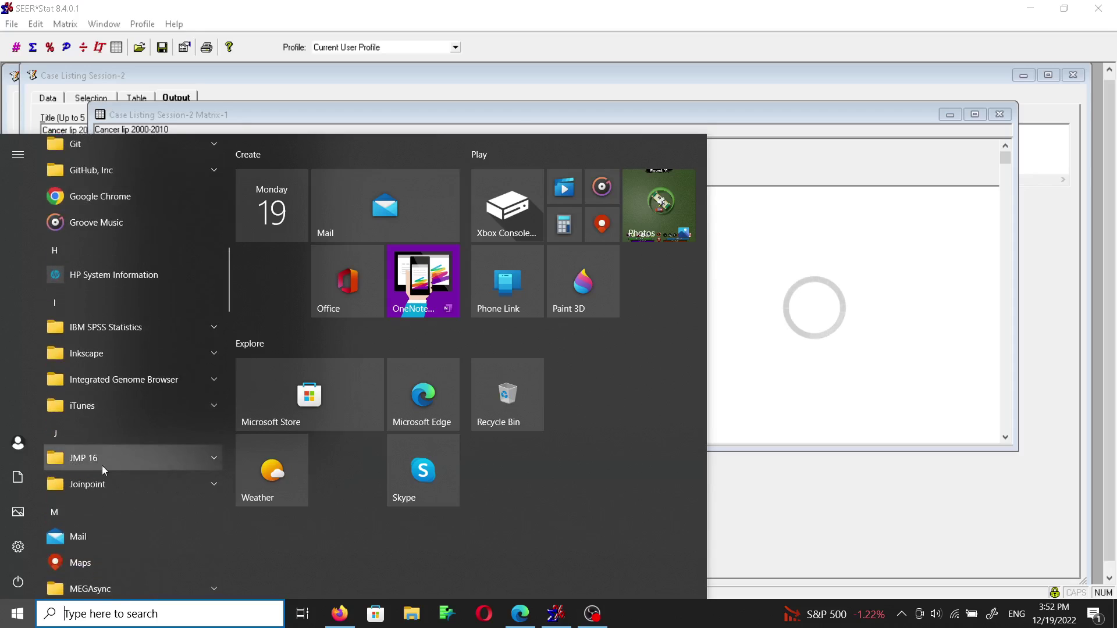
pyautogui.scroll(-6, 103, 465)
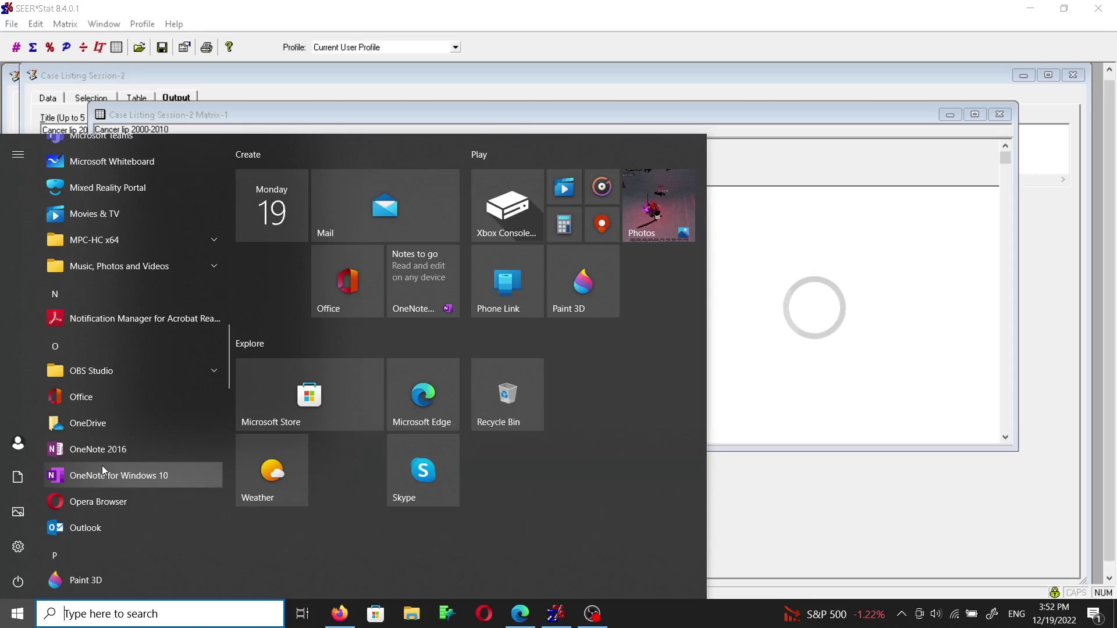
pyautogui.scroll(-8, 102, 465)
pyautogui.scroll(-8, 103, 467)
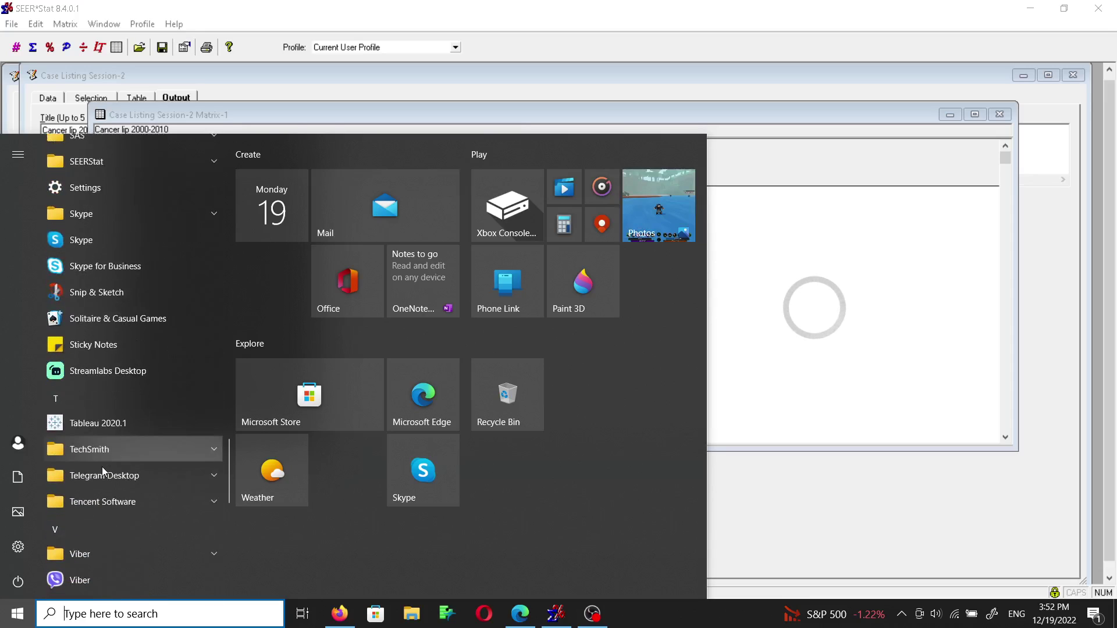
pyautogui.scroll(-5, 103, 469)
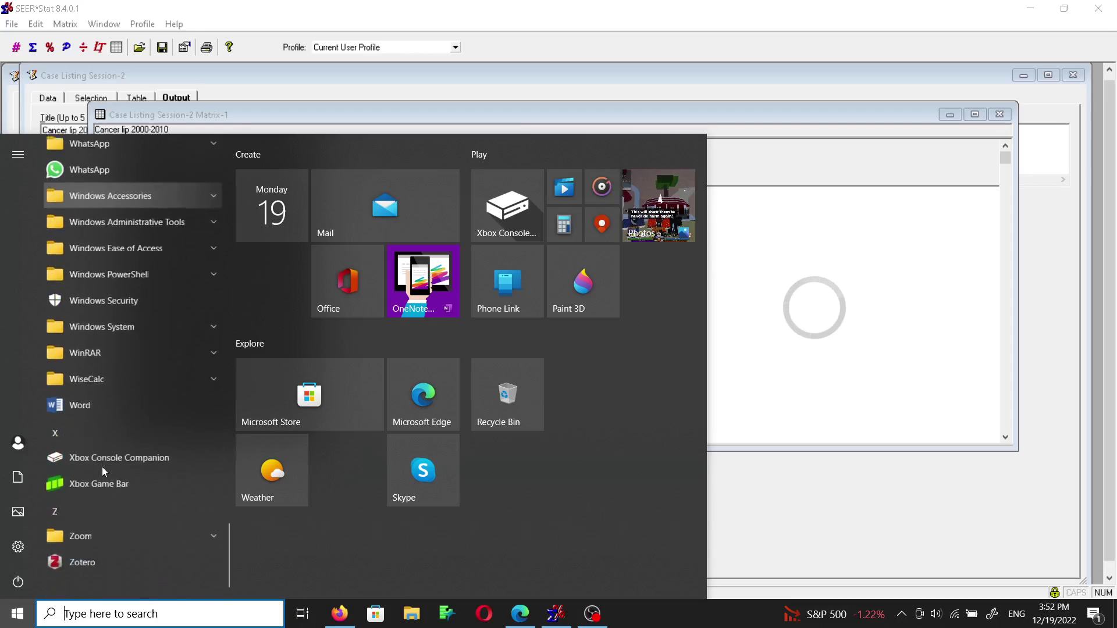
pyautogui.scroll(20, 104, 471)
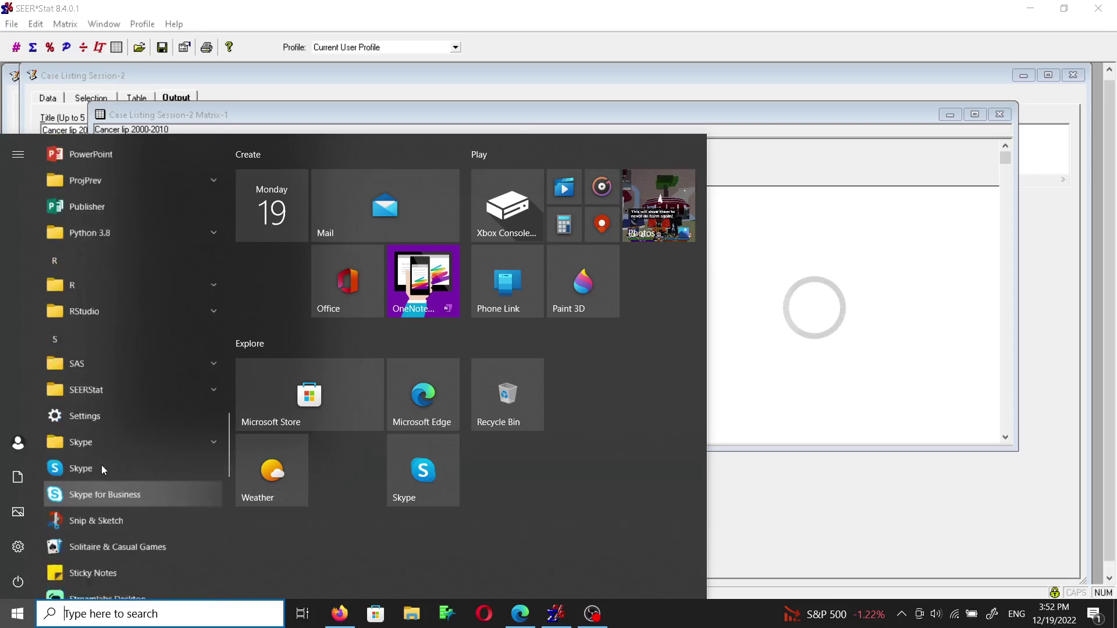
pyautogui.scroll(5, 102, 465)
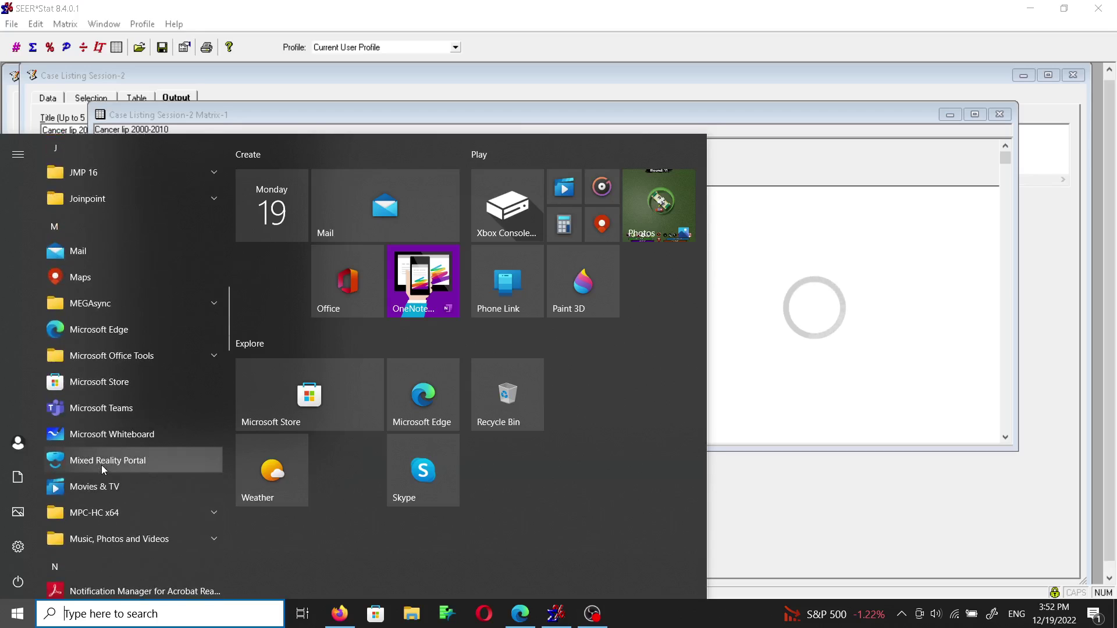
pyautogui.scroll(5, 133, 409)
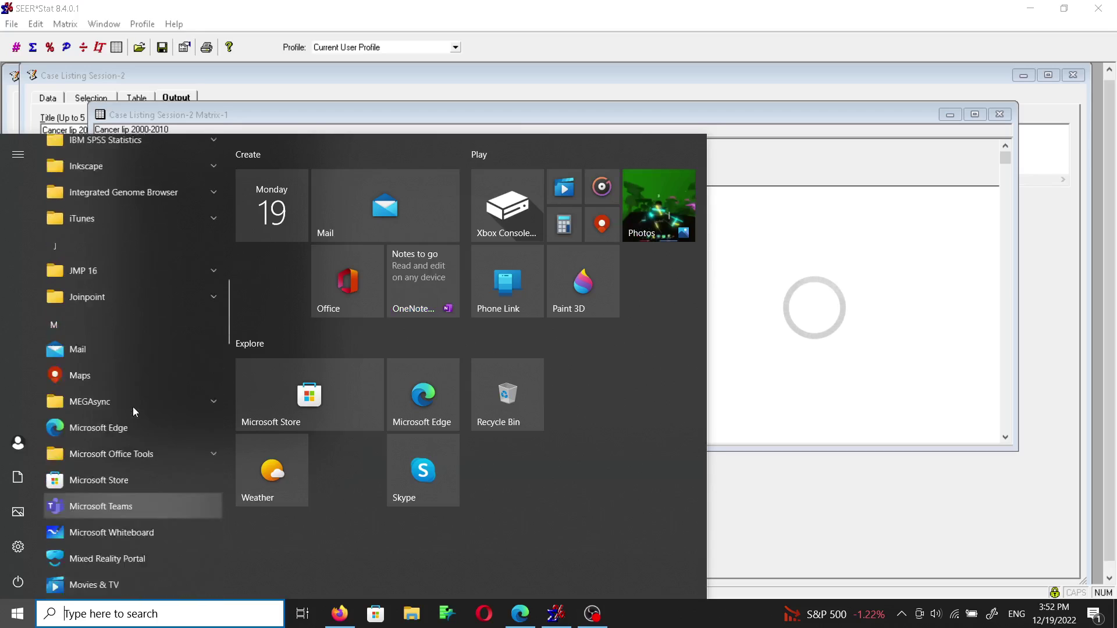
pyautogui.scroll(5, 133, 407)
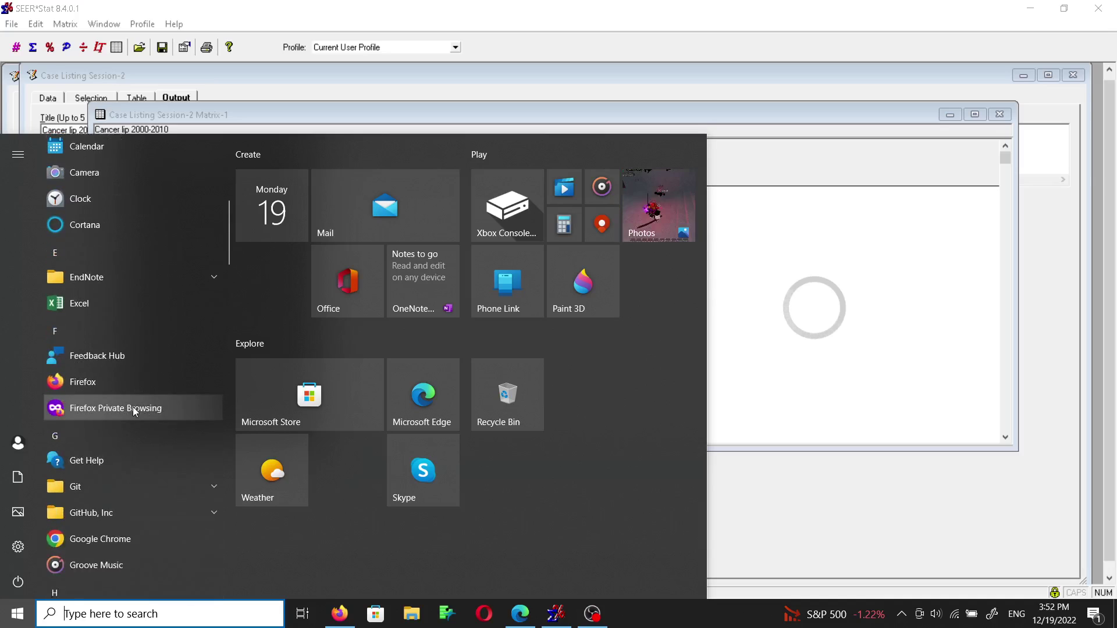
# Launch Microsoft Excel from the Start menu to reach its start screen
pyautogui.click(108, 309)
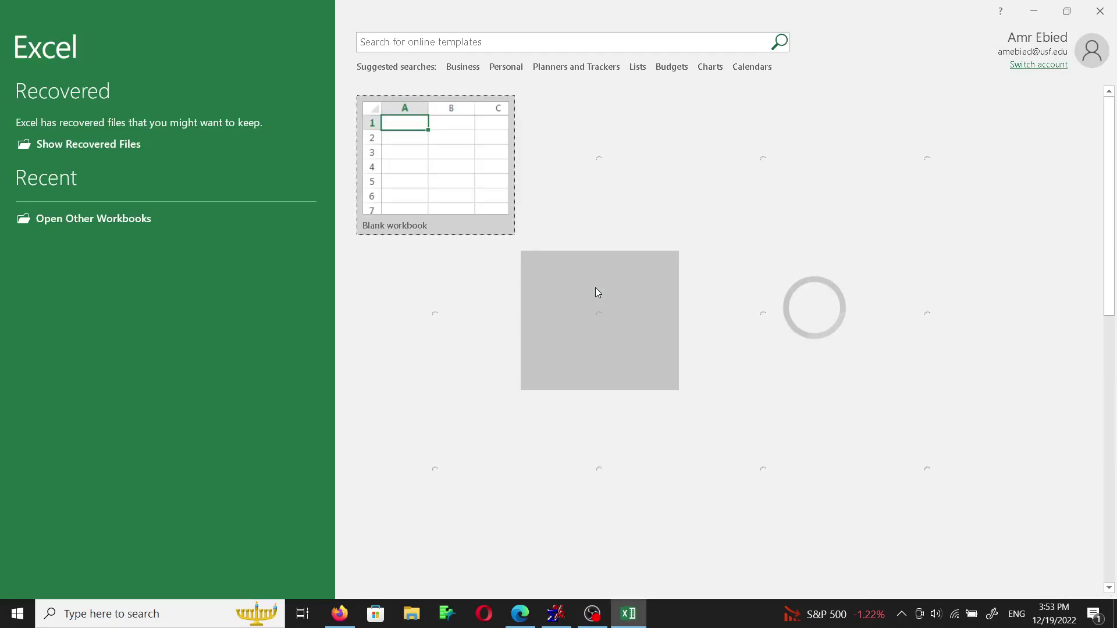
# Create a blank workbook, enable content, and paste the listing: Patient ID, Site recode, Sex, Age recode
pyautogui.click(429, 169)
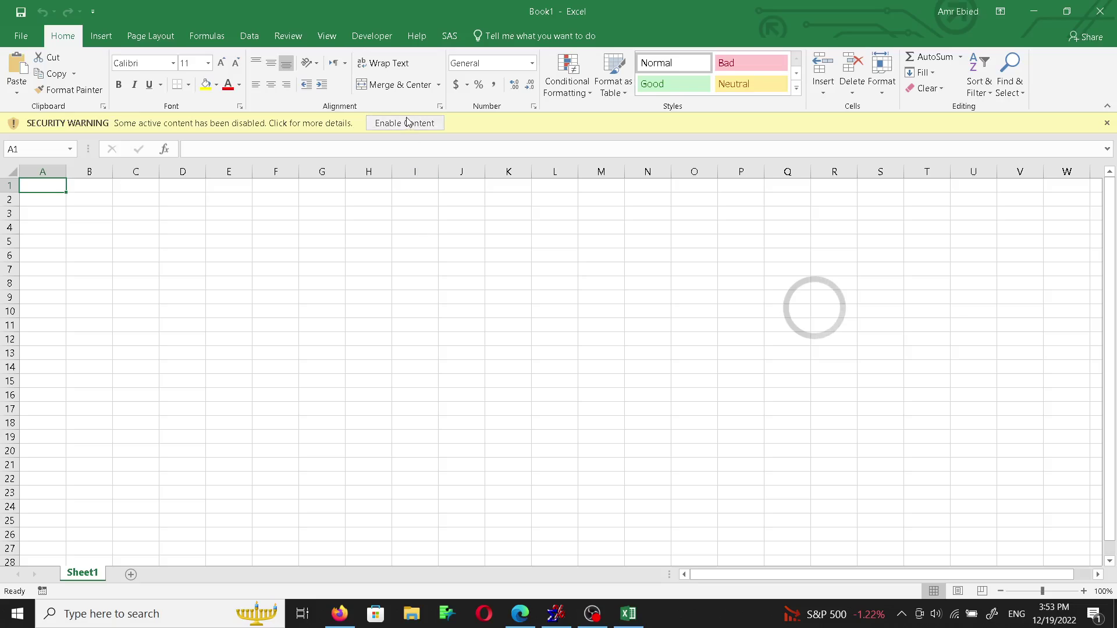
pyautogui.click(406, 123)
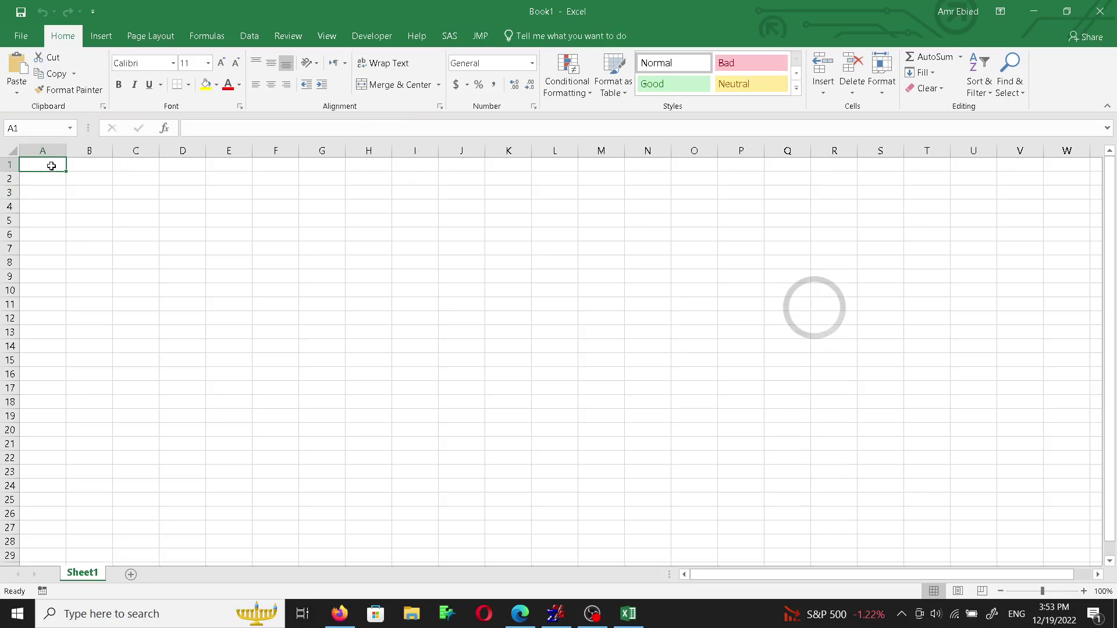
pyautogui.click(17, 91)
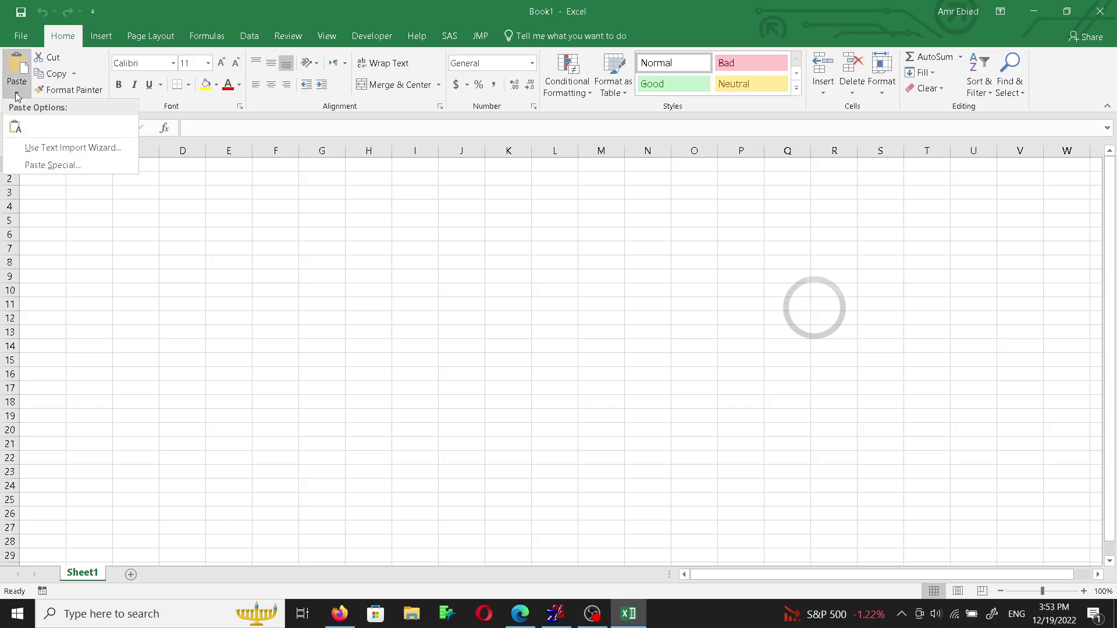
pyautogui.click(15, 128)
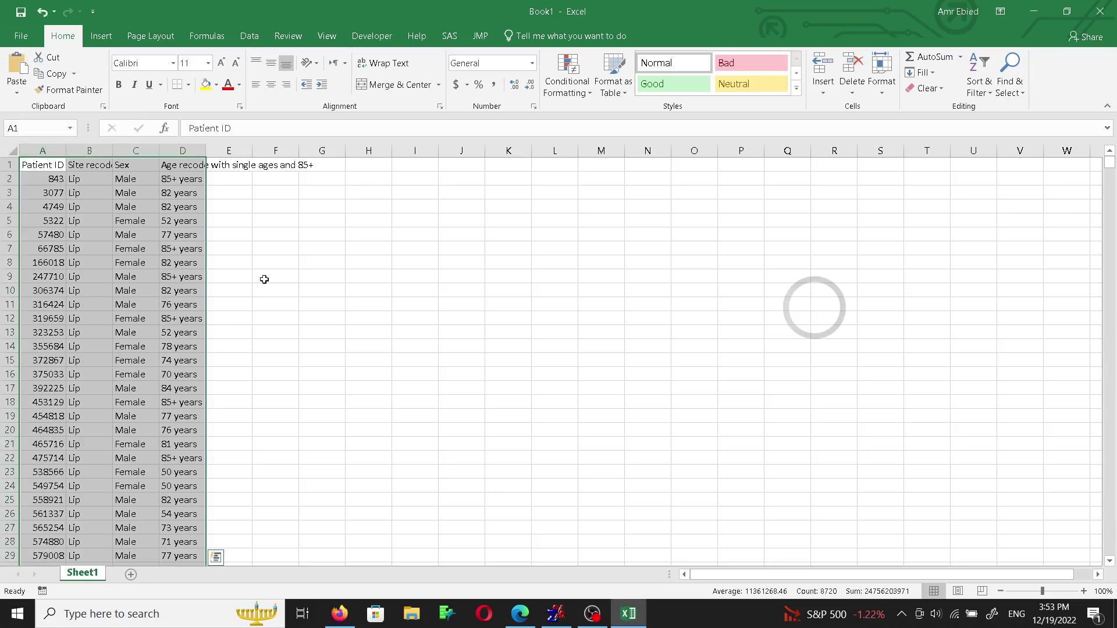
pyautogui.click(270, 217)
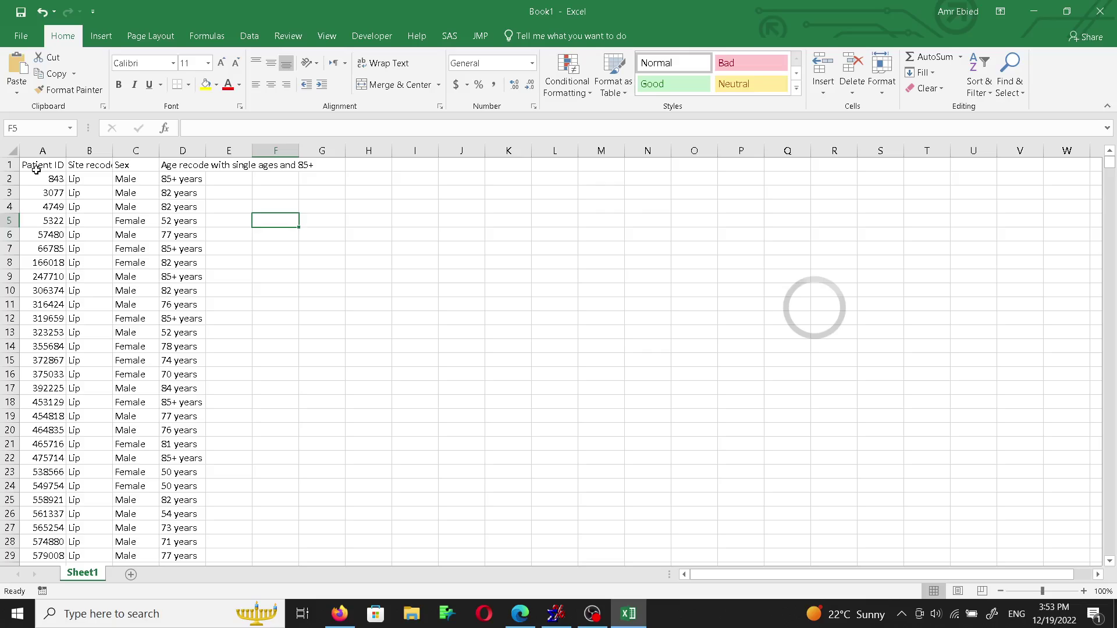
pyautogui.click(85, 166)
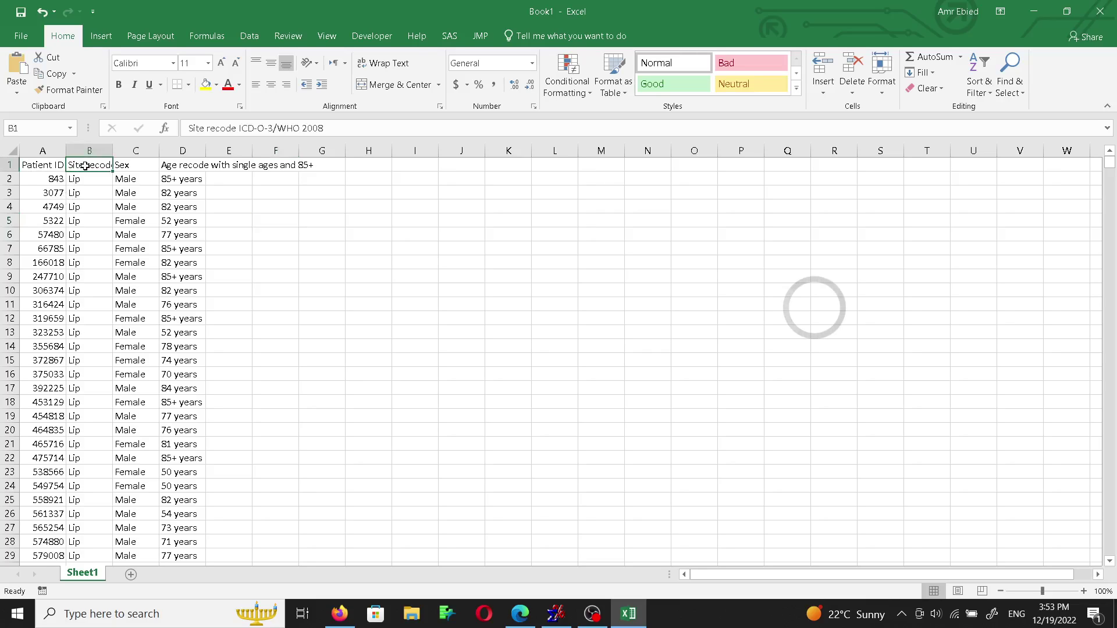
pyautogui.click(127, 167)
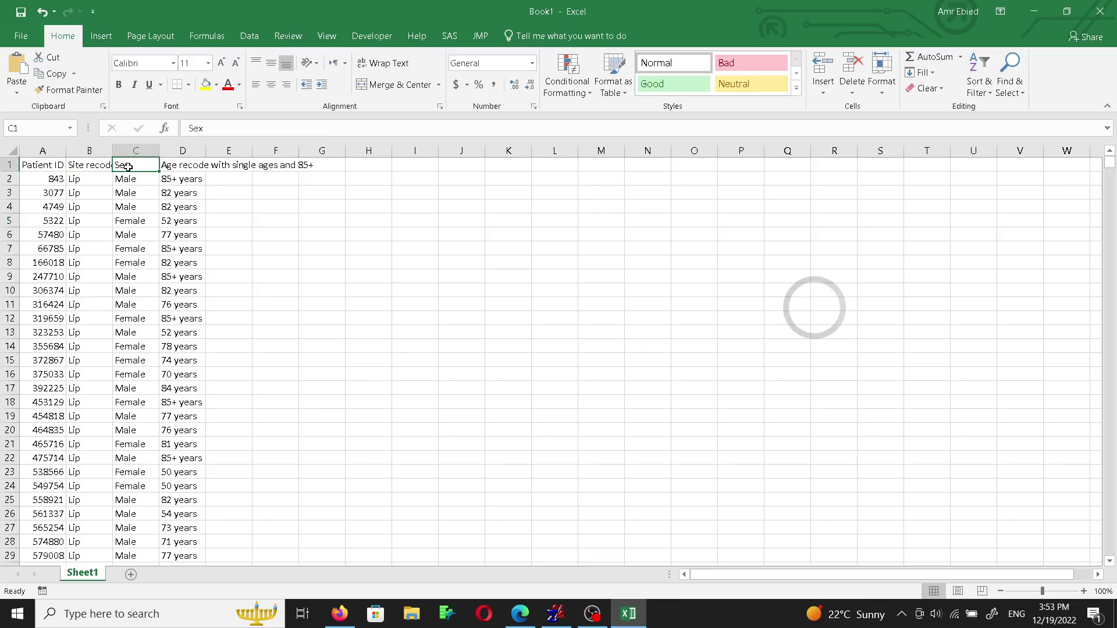
pyautogui.click(183, 167)
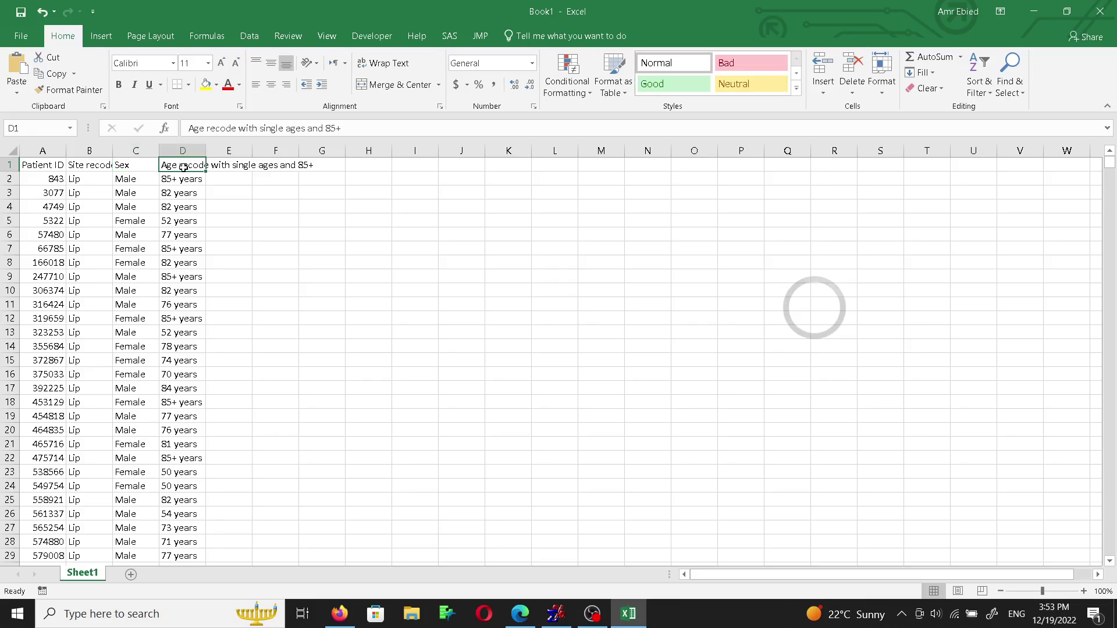